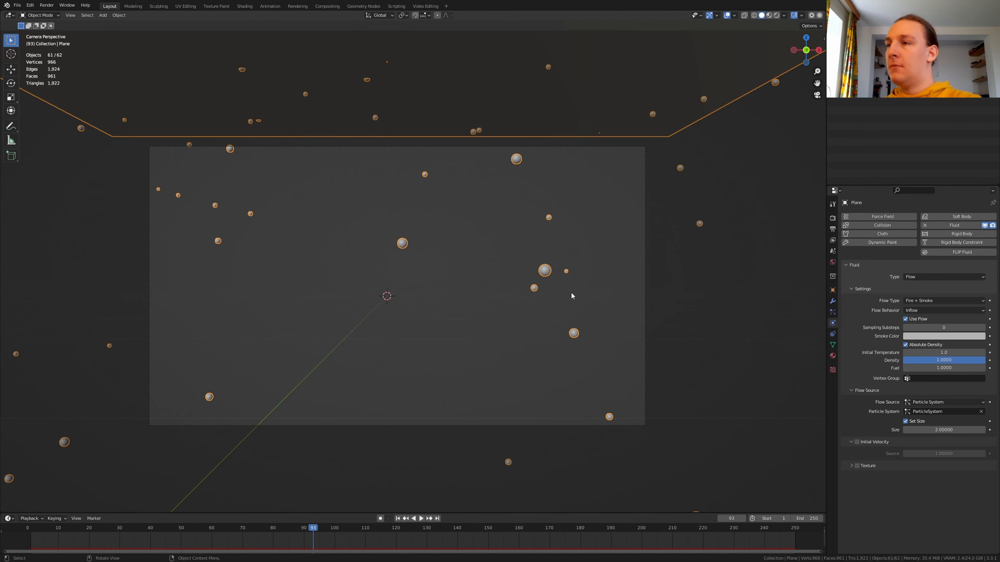
Add a cube and scale it up by about 3.86 and again by about 1.67 so it encloses the emitter plane and camera.
key("shift+a")
mouse_move(572, 293)
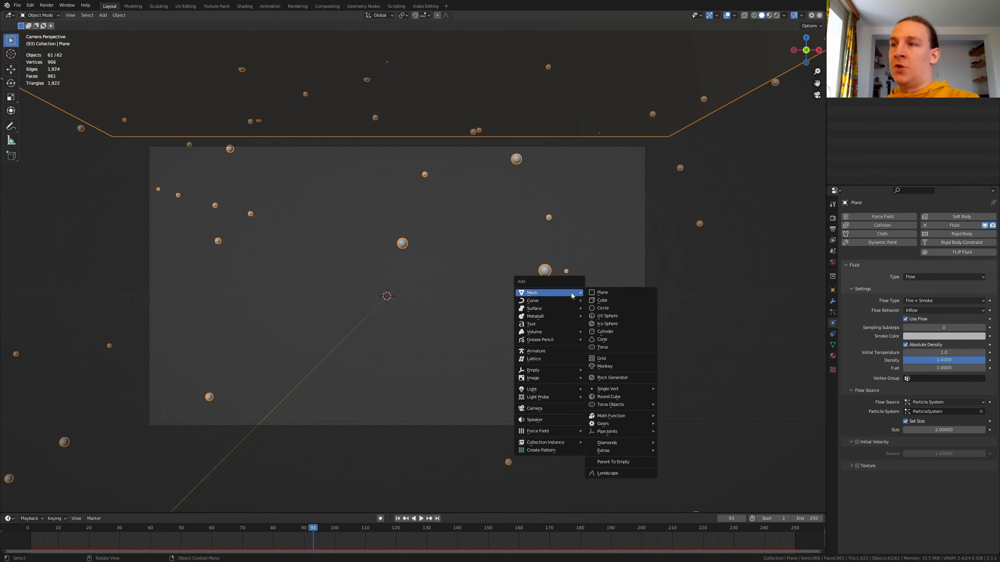
left_click(607, 301)
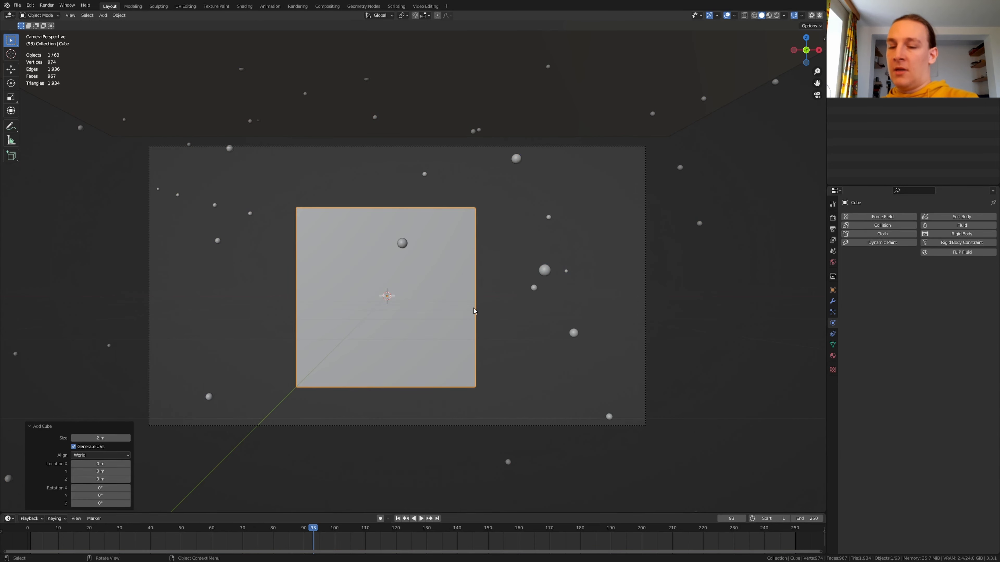
key("s")
left_click(719, 288)
middle_click_drag(719, 288, 619, 213)
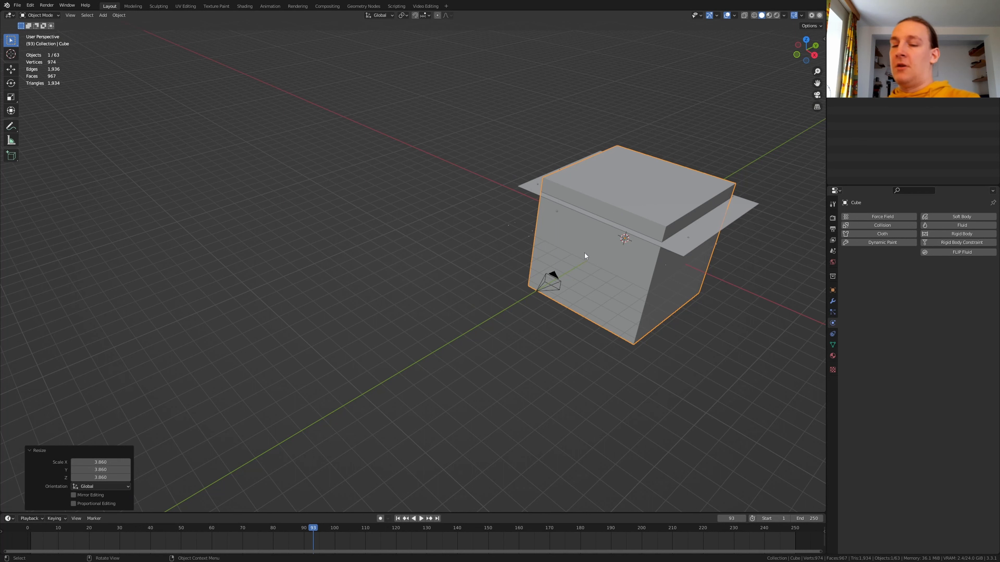
key("s")
left_click(654, 251)
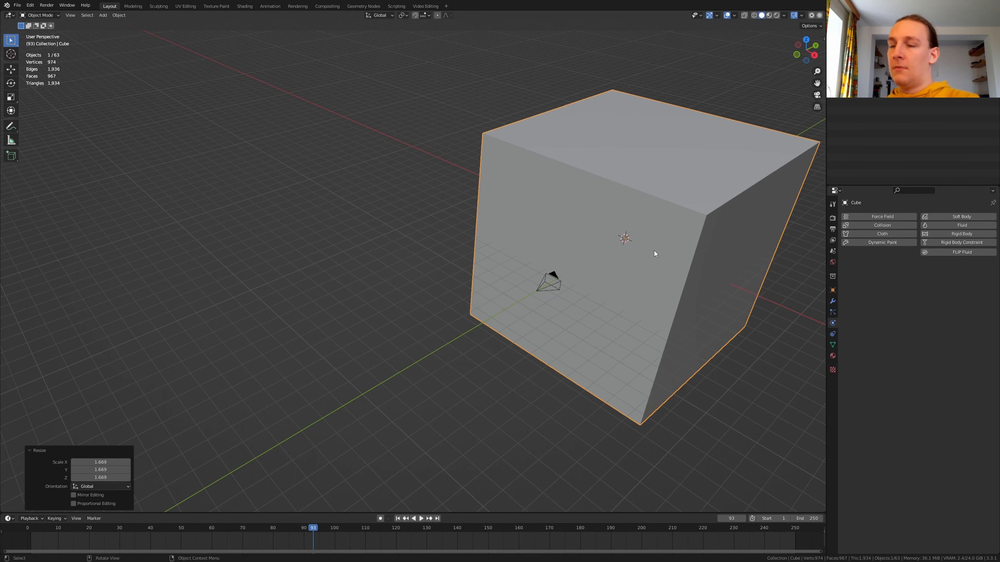
Give the cube Fluid physics of type Domain for gas, with 128 resolution divisions.
left_click(959, 226)
left_click(934, 277)
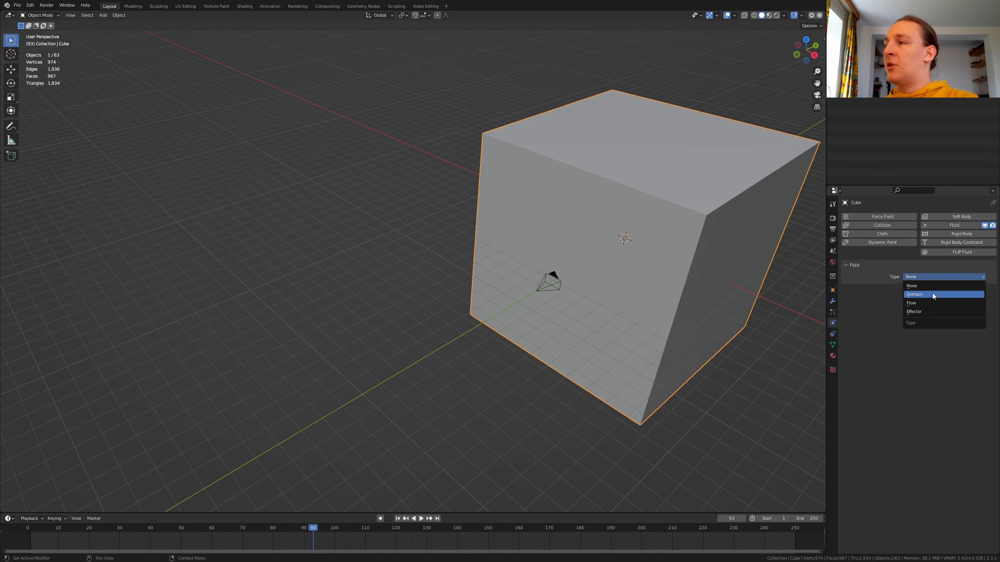
left_click(932, 293)
left_click(946, 311)
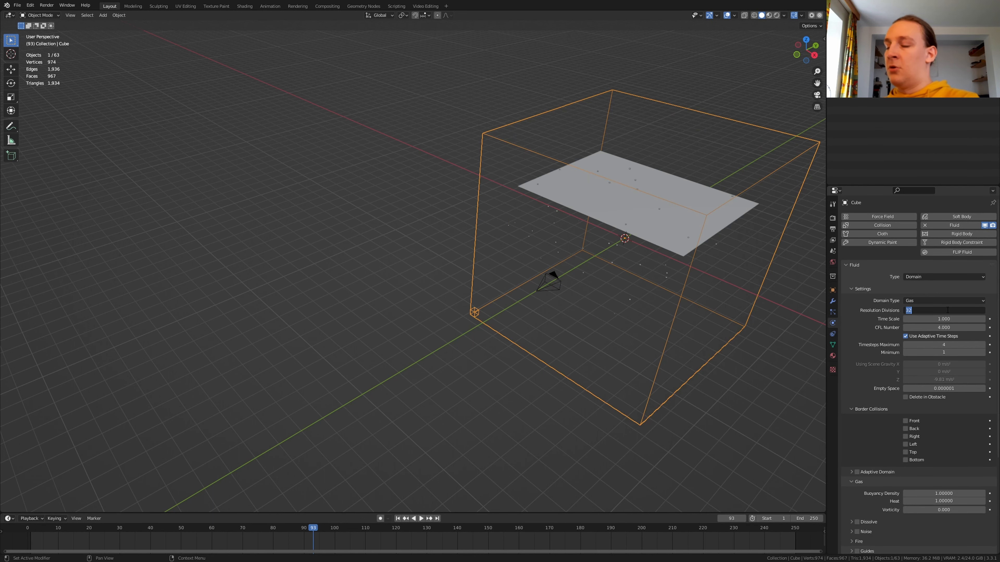
type("1")
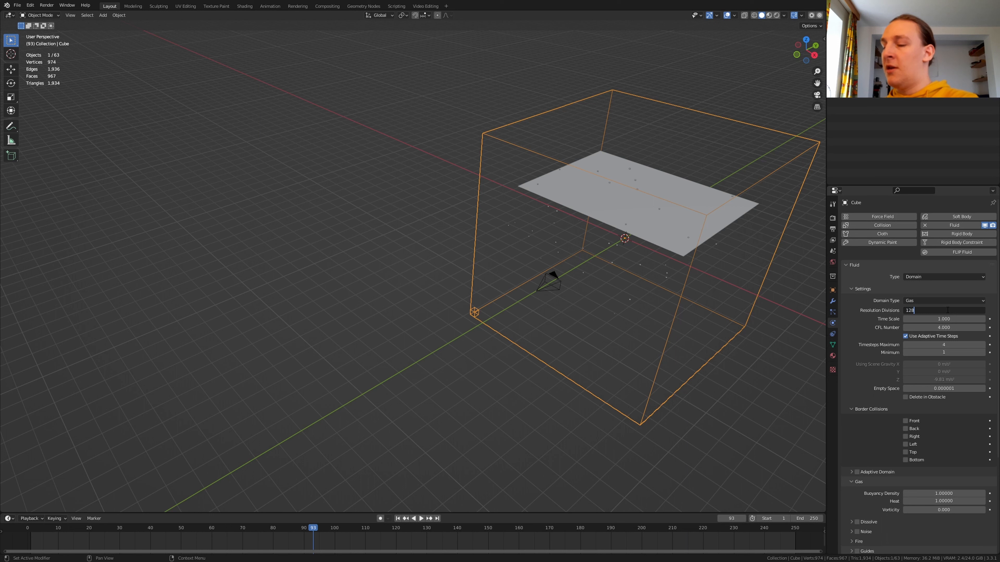
type("28")
key("Return")
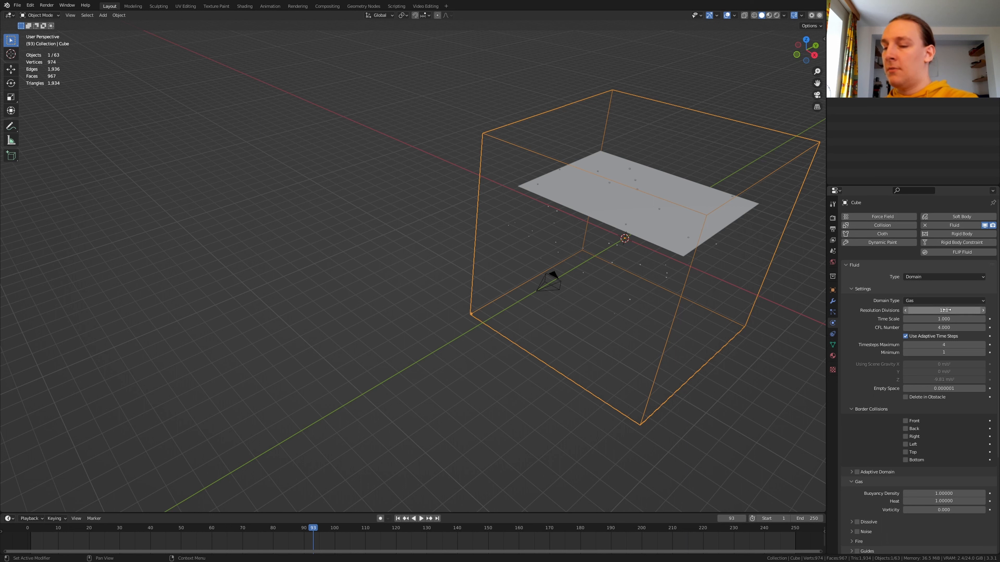
Set the emitter plane's fluid flow sampling substeps to 5.
left_click(654, 230)
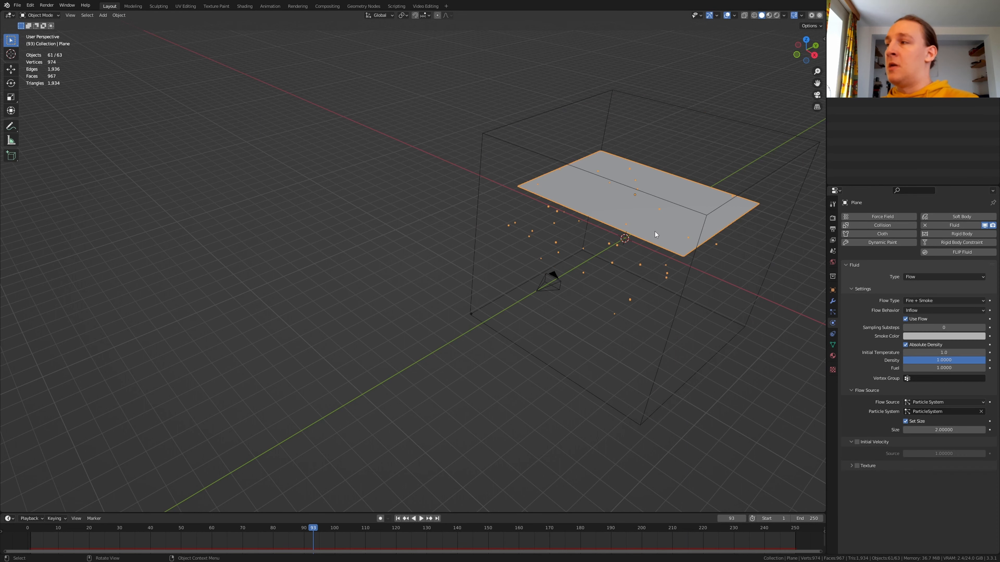
left_click(946, 328)
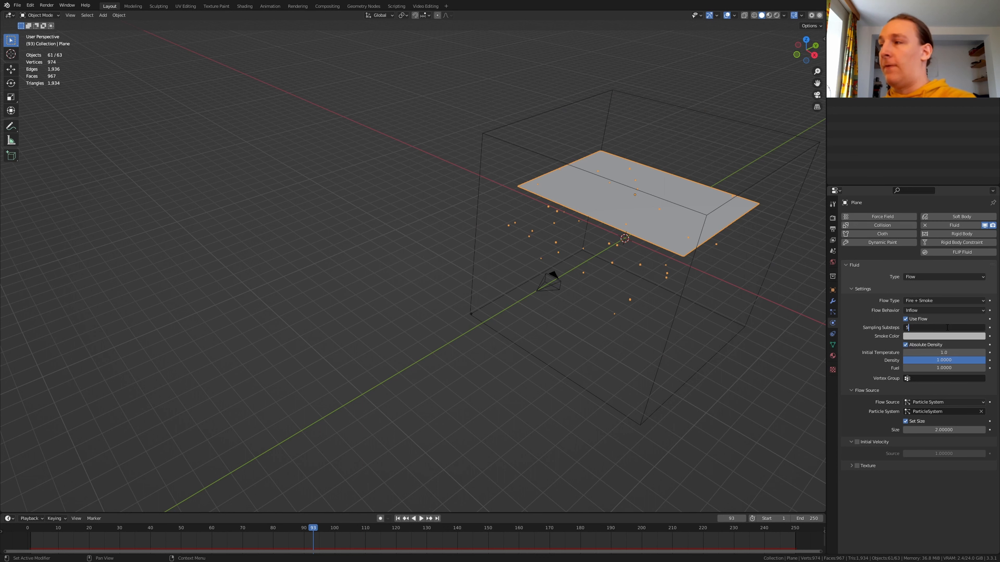
key("Return")
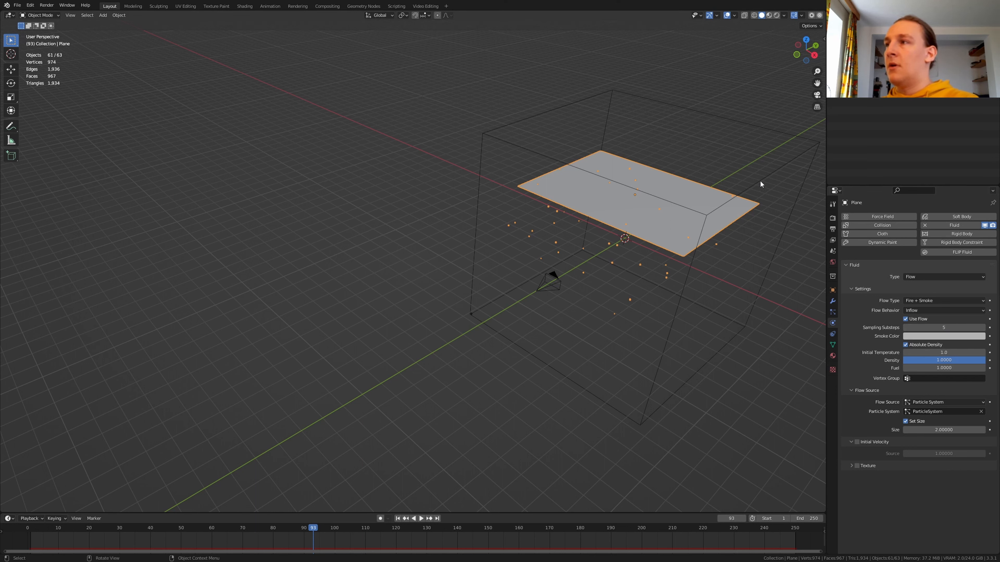
Enable Dissolve, Noise and Adaptive Domain for the cube's fluid domain.
left_click(771, 172)
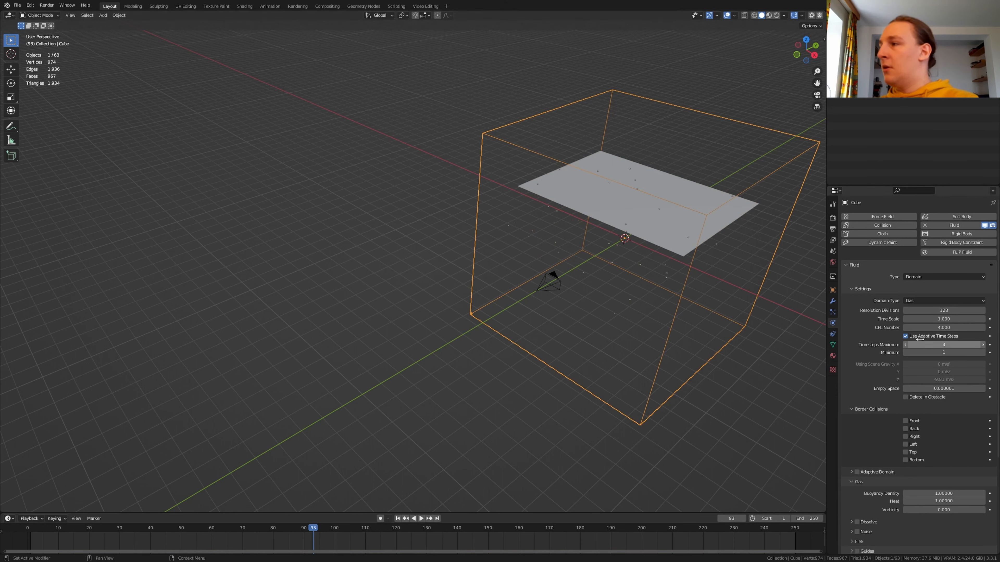
scroll(874, 466, "down", 3)
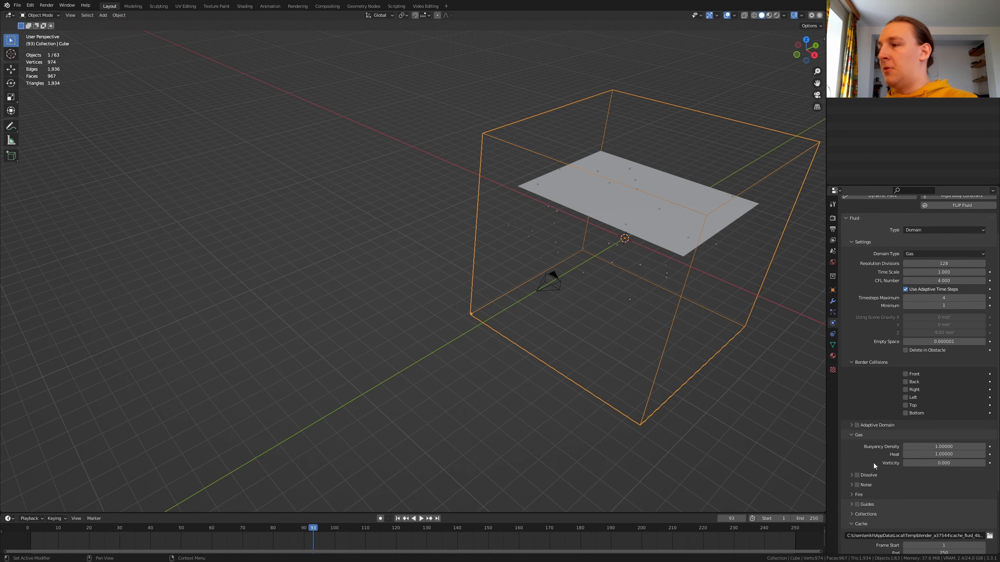
left_click(857, 476)
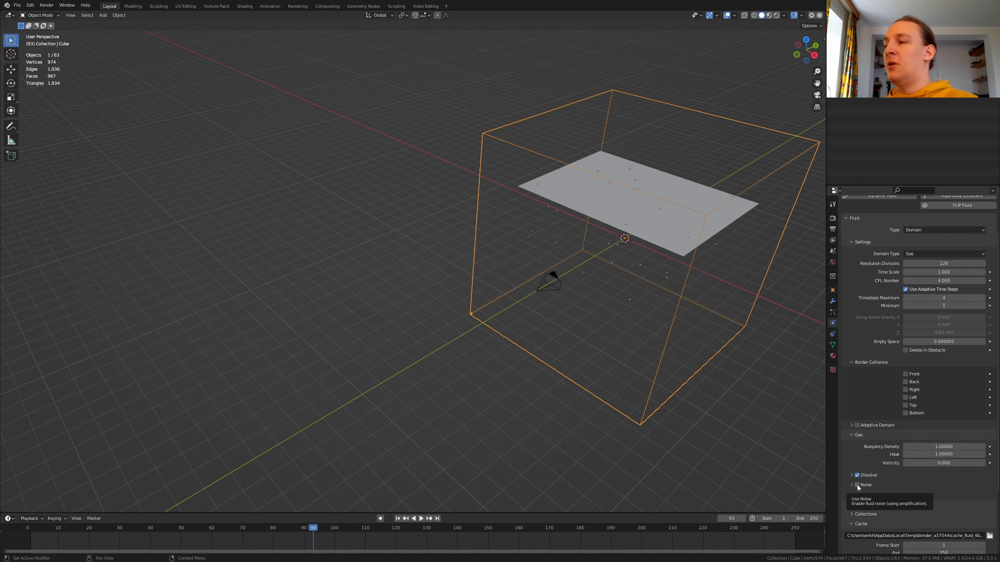
left_click(857, 486)
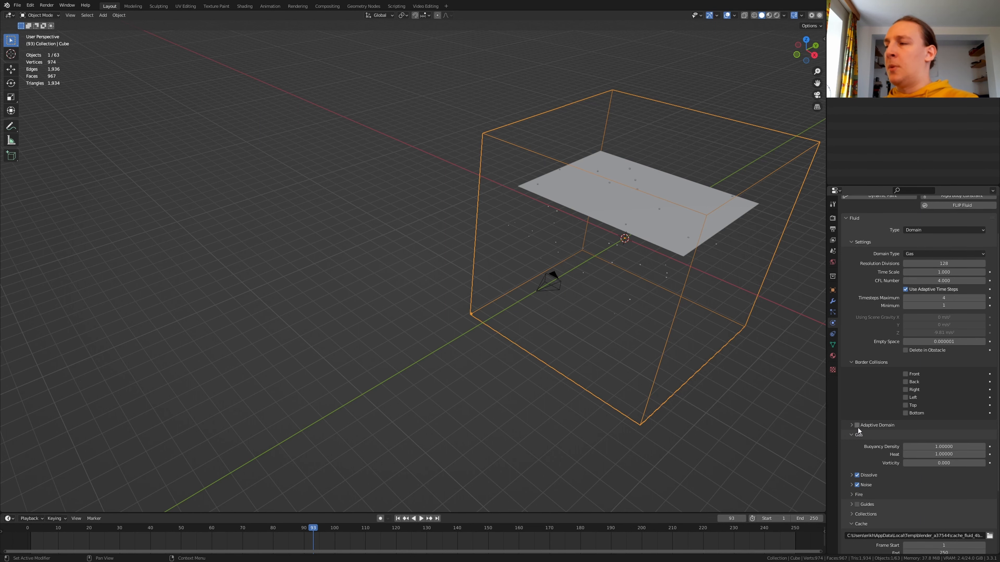
Preview the fire and smoke simulation from frame 1 through the camera, stopping after roughly the first 20 frames.
key("shift+Left")
key("KP_0")
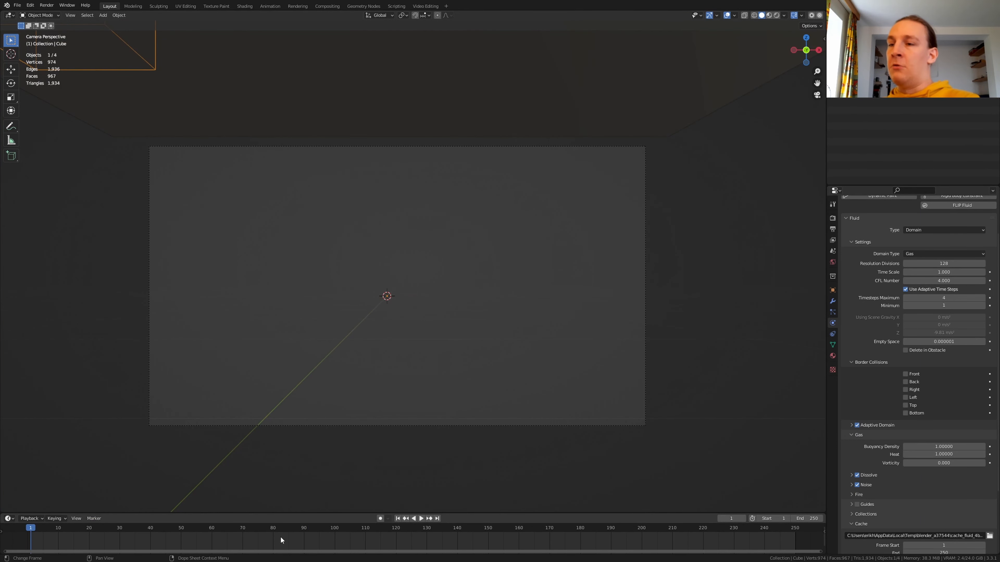
left_click(420, 520)
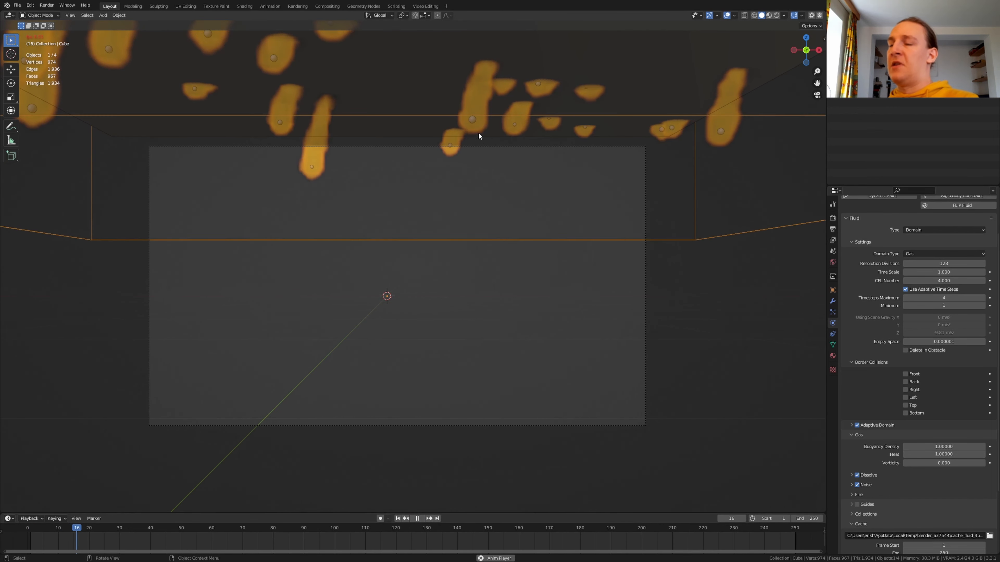
key("space")
Set the fluid domain's cache type to All.
scroll(905, 461, "down", 5)
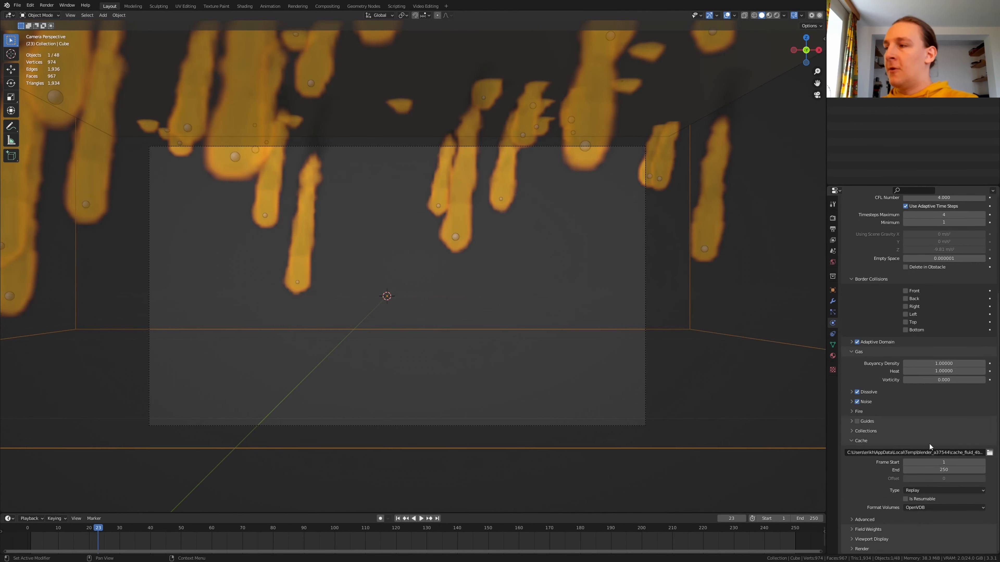
left_click(929, 491)
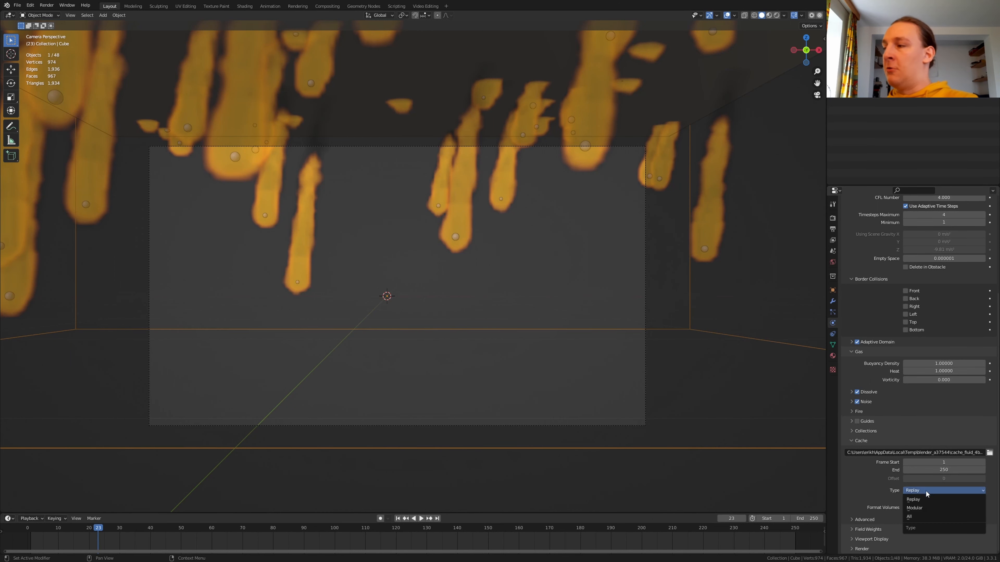
left_click(919, 517)
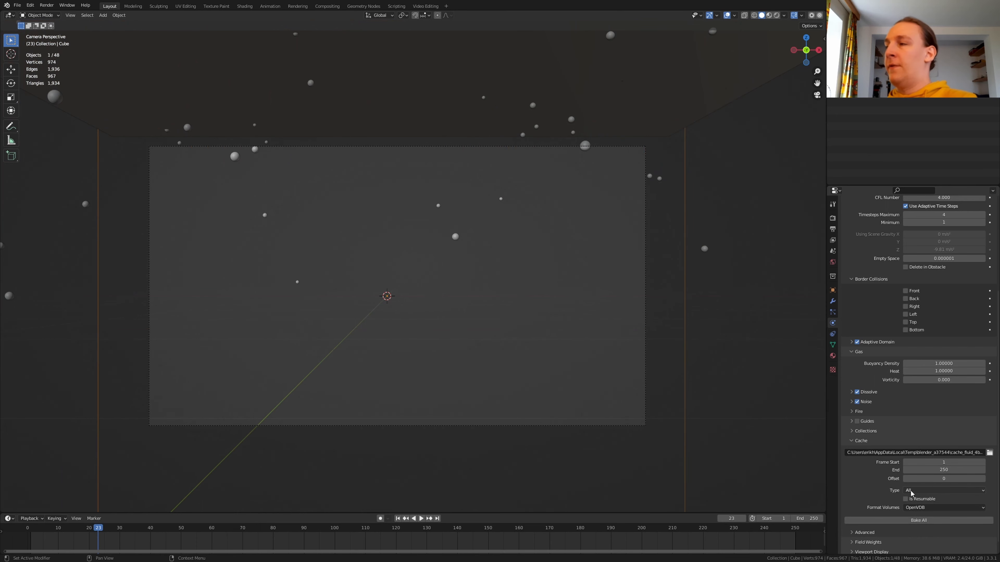
Make the fluid domain's cache resumable and bake the whole simulation.
scroll(884, 457, "up", 8)
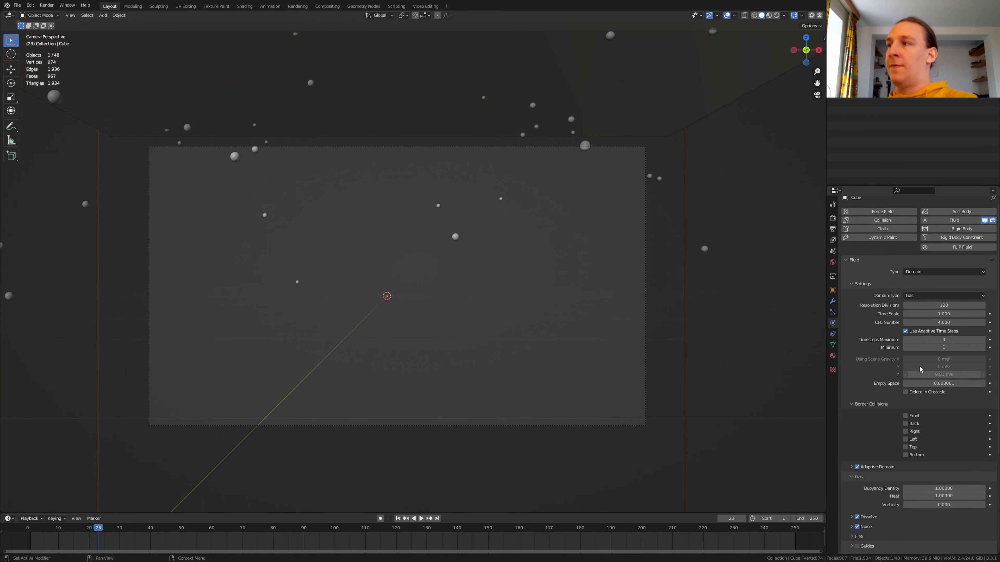
scroll(950, 484, "down", 8)
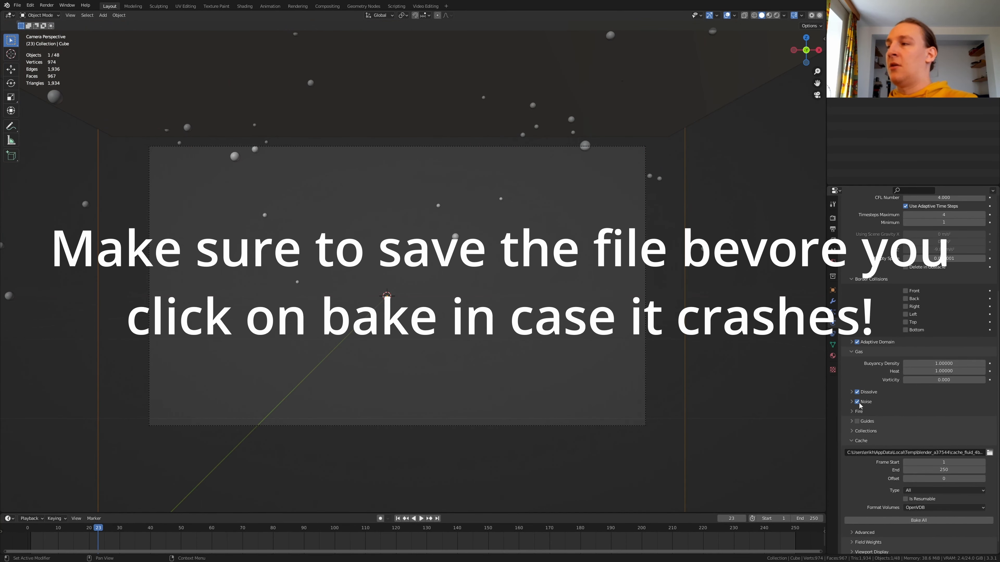
left_click(906, 499)
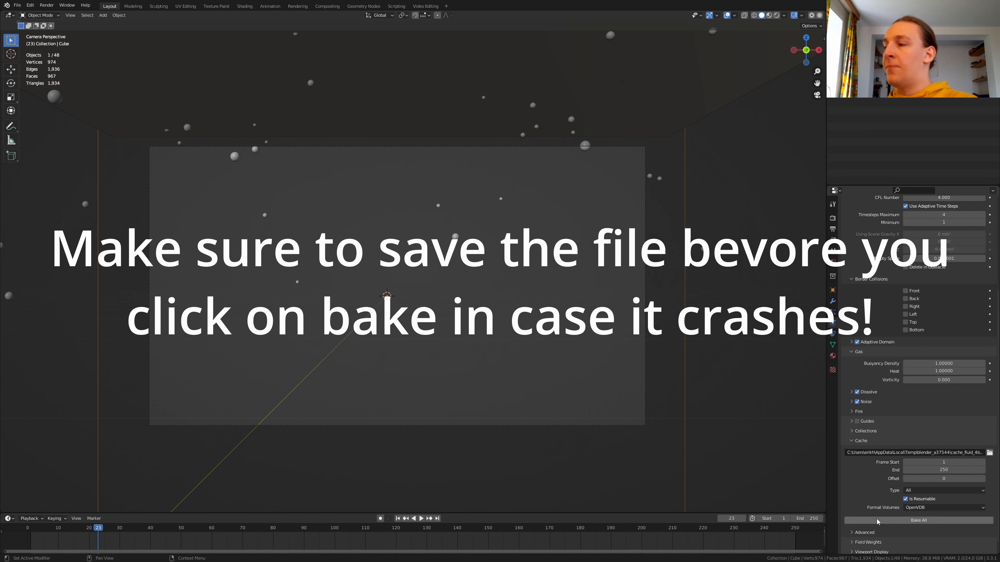
left_click(901, 521)
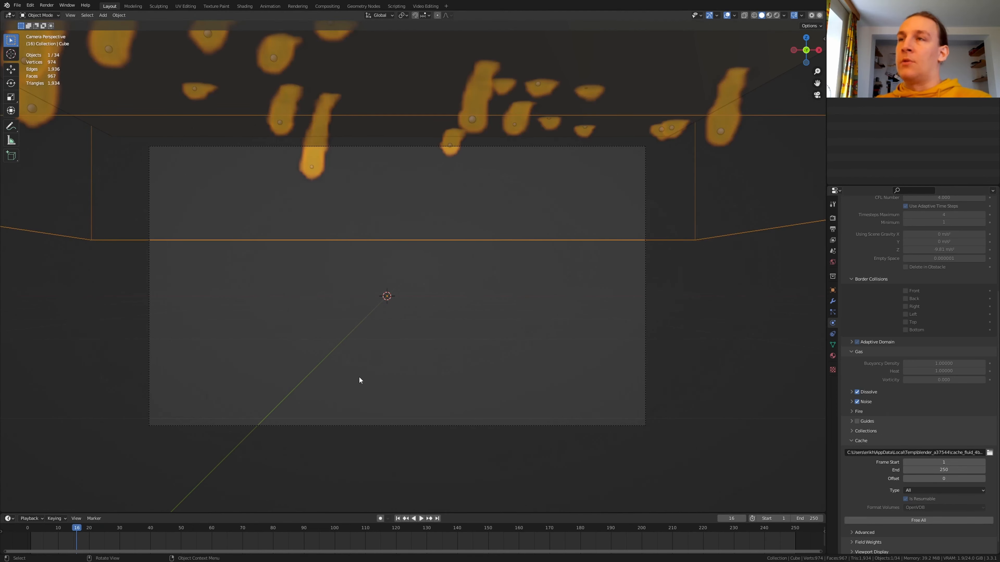
Switch to the Shading workspace with the icosphere as active object, and show the viewport in rendered mode.
left_click(245, 6)
left_click(874, 60)
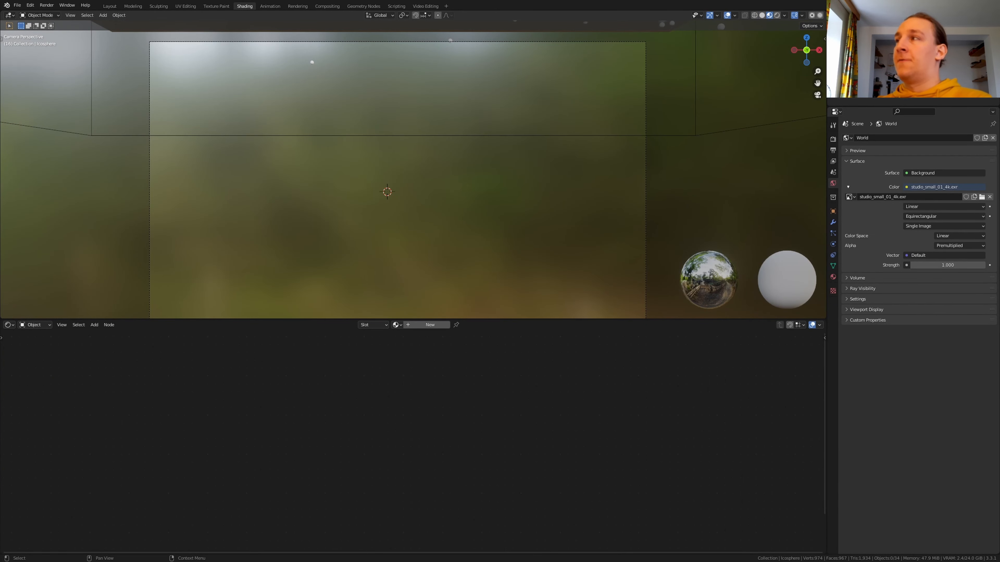
left_click(775, 15)
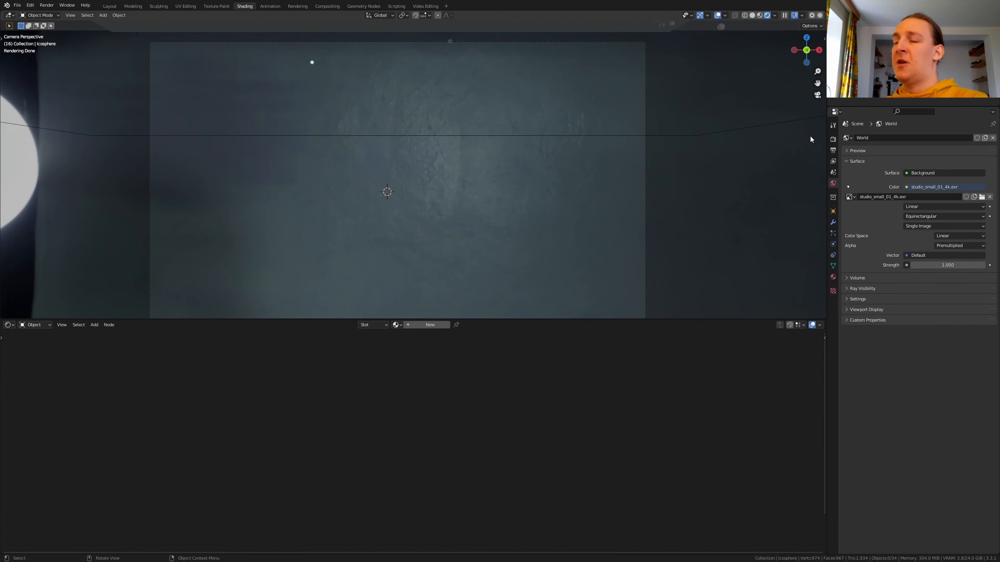
Replace the world's environment image with a Sky Texture and set its air, dust and ozone to 3.
left_click(907, 188)
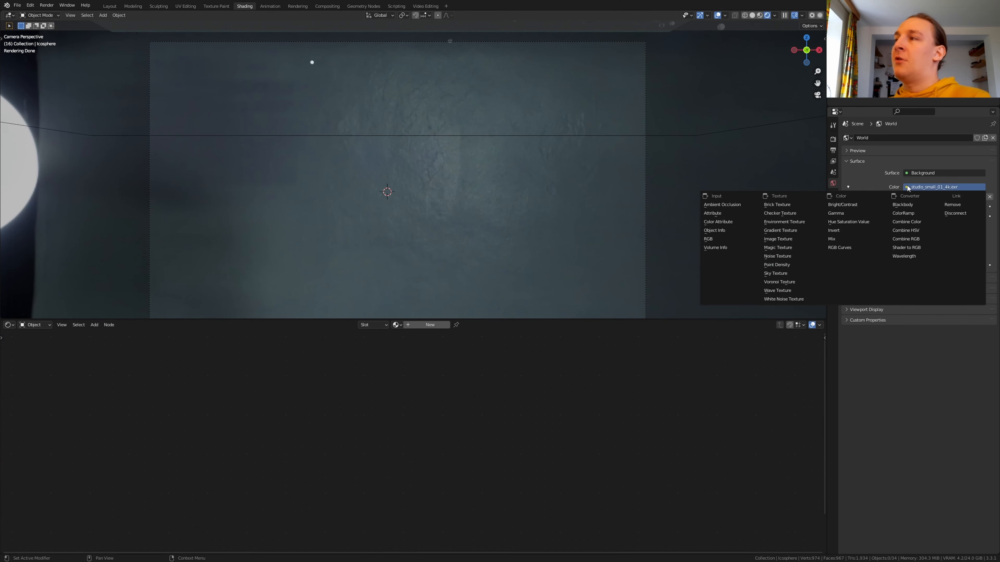
left_click(794, 275)
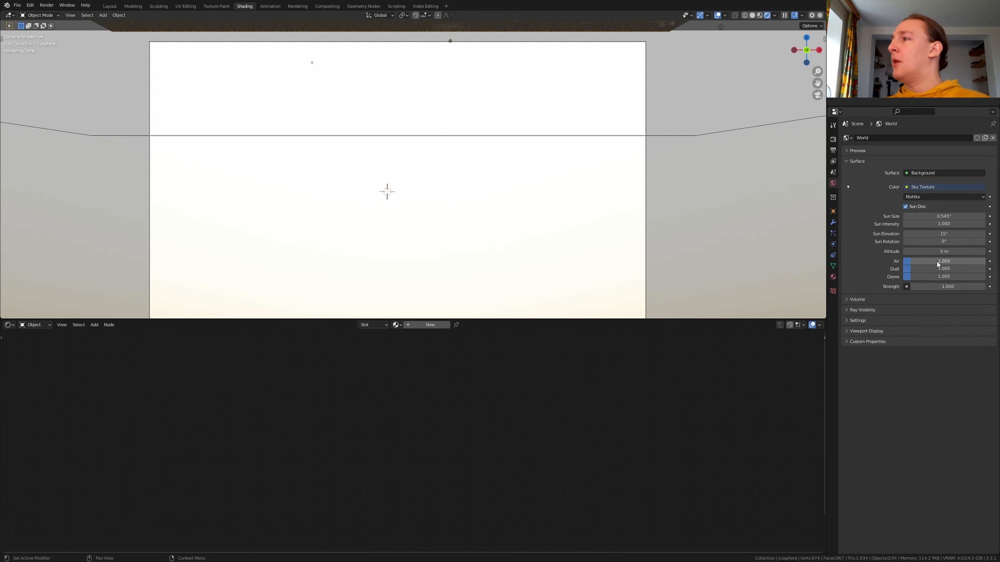
left_click_drag(938, 262, 938, 277)
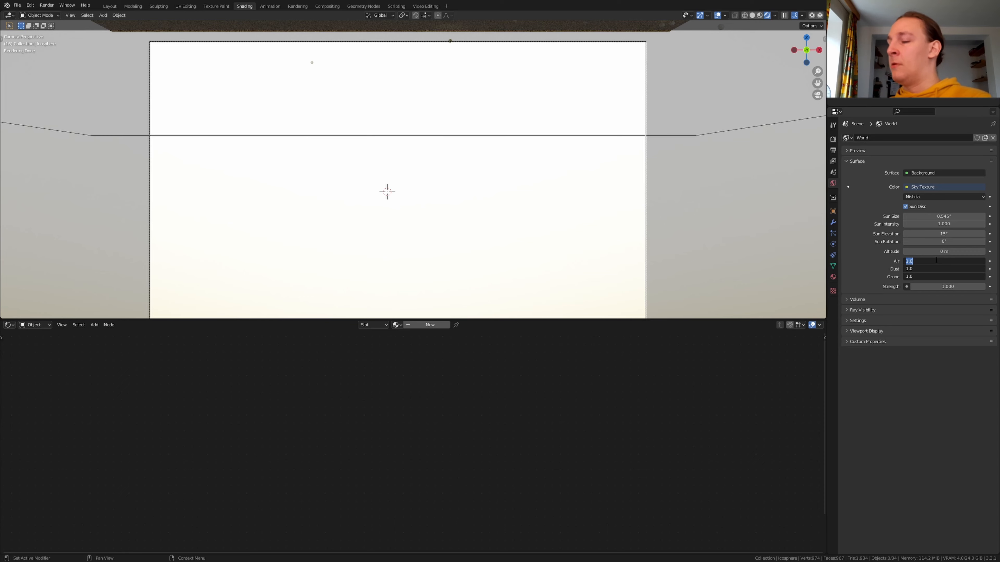
type("3")
key("Return")
Set the sky's sun elevation to 5° and its sun rotation to 45°.
left_click(939, 234)
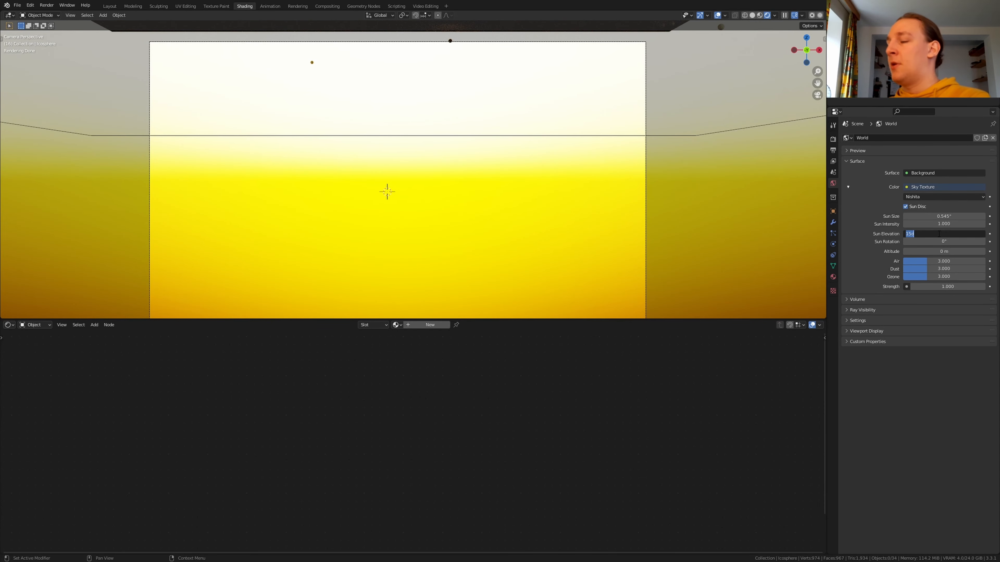
type("5")
key("Return")
left_click(937, 242)
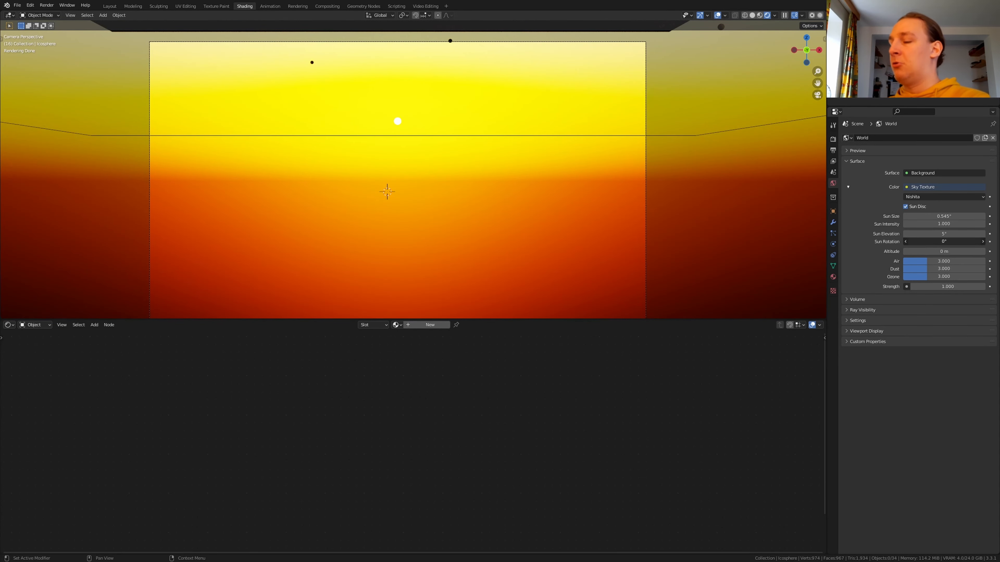
type("45")
key("Return")
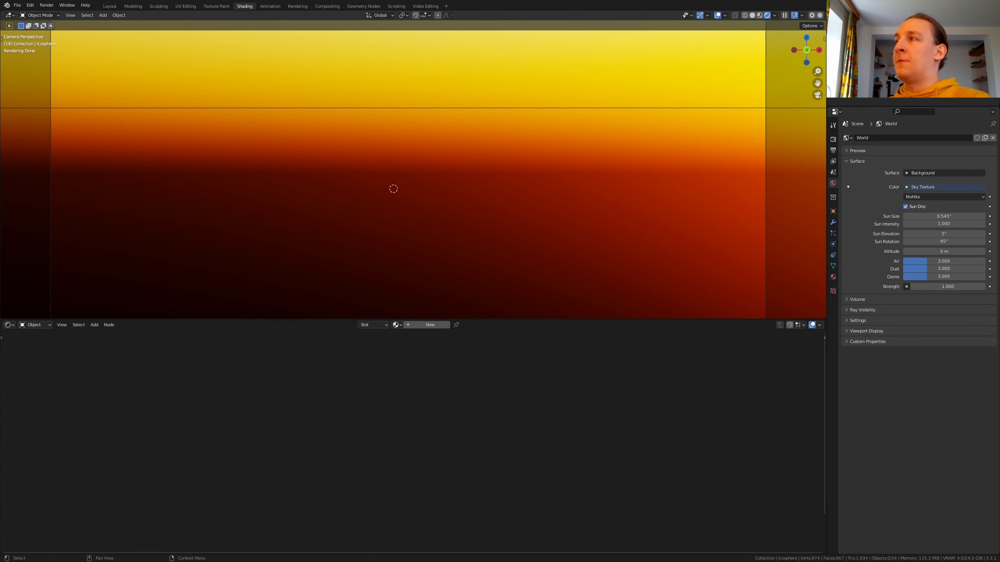
Unhide the icosphere and create a new material for it.
left_click(984, 55)
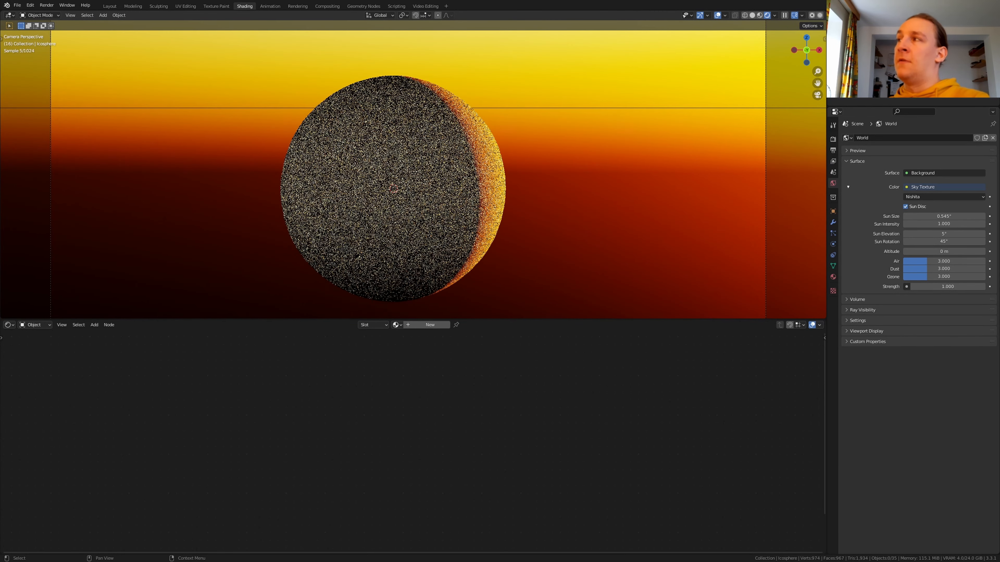
left_click(437, 330)
Add a ColorRamp node to the icosphere's material, in the empty area before the Principled shader.
key("shift+a")
left_click(193, 394)
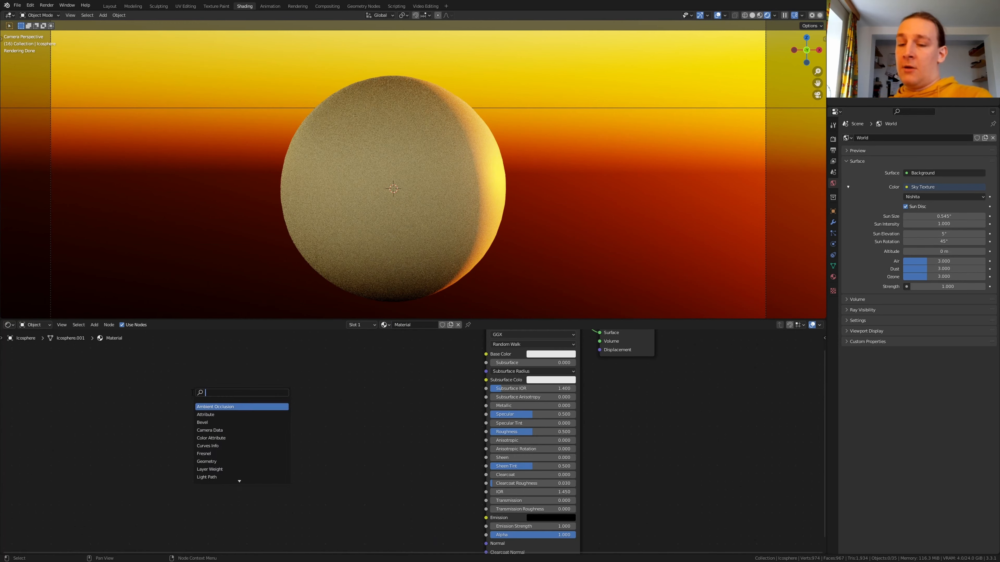
type("col")
left_click(262, 408)
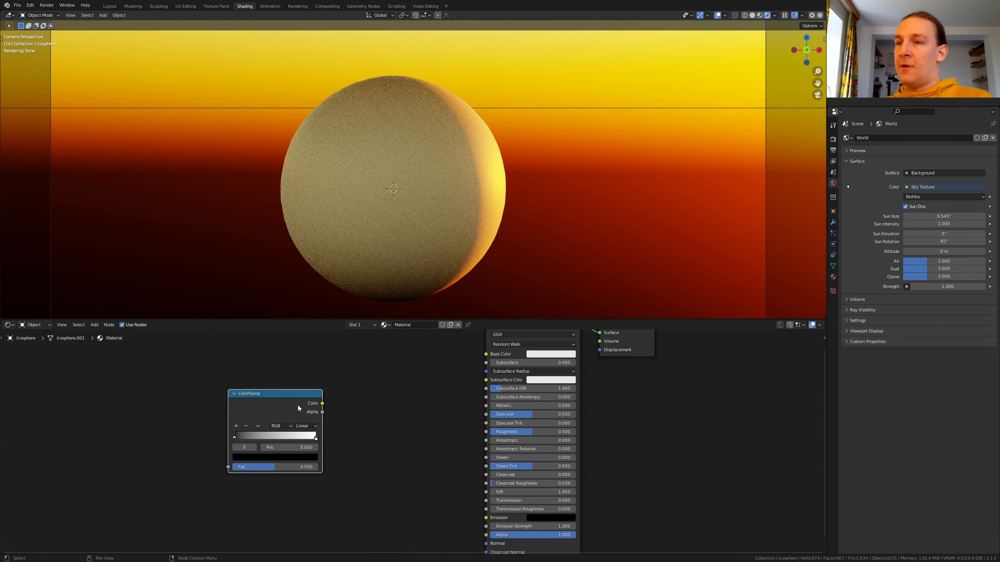
Connect the ColorRamp's color to the Principled shader's Base Color and Emission, and join both links through one reroute point.
left_click(298, 408)
left_click_drag(322, 404, 486, 354)
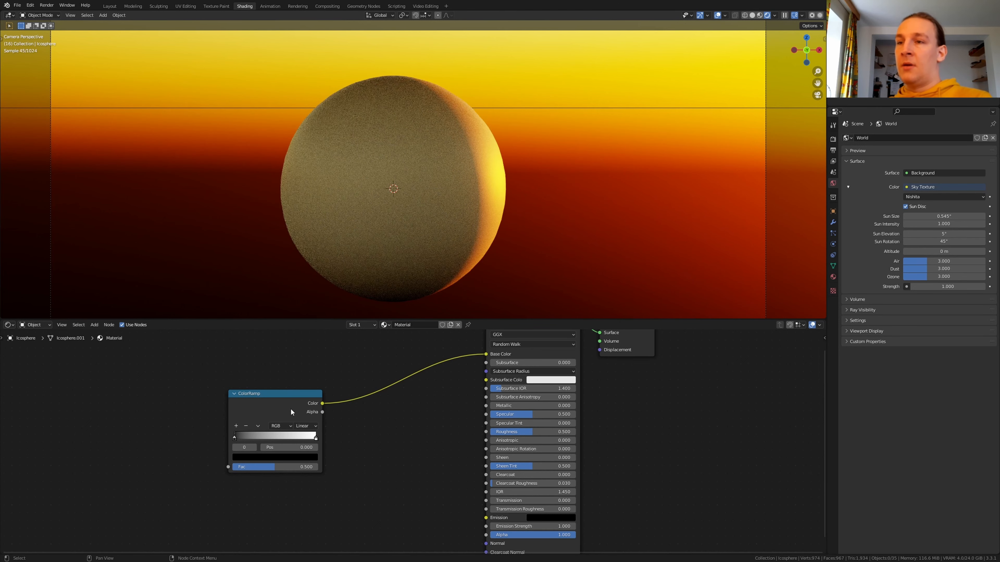
left_click_drag(322, 403, 487, 518)
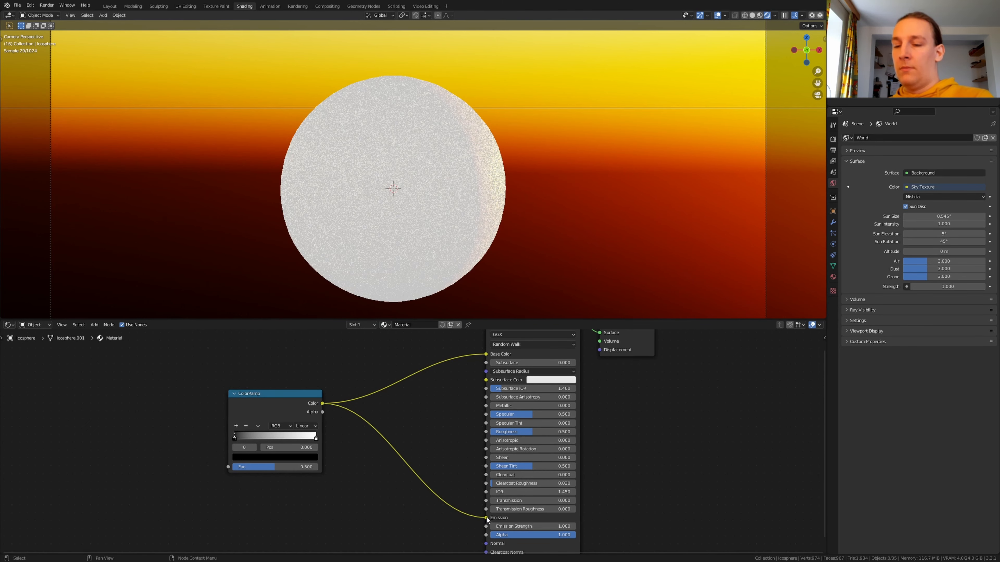
middle_click_drag(448, 451, 465, 457)
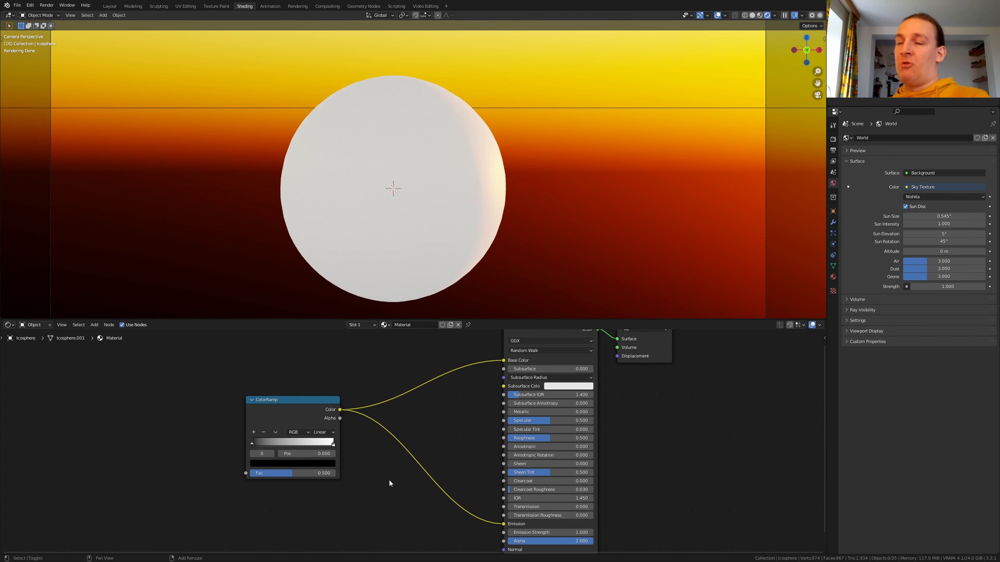
right_click_drag(410, 469, 413, 364, "shift")
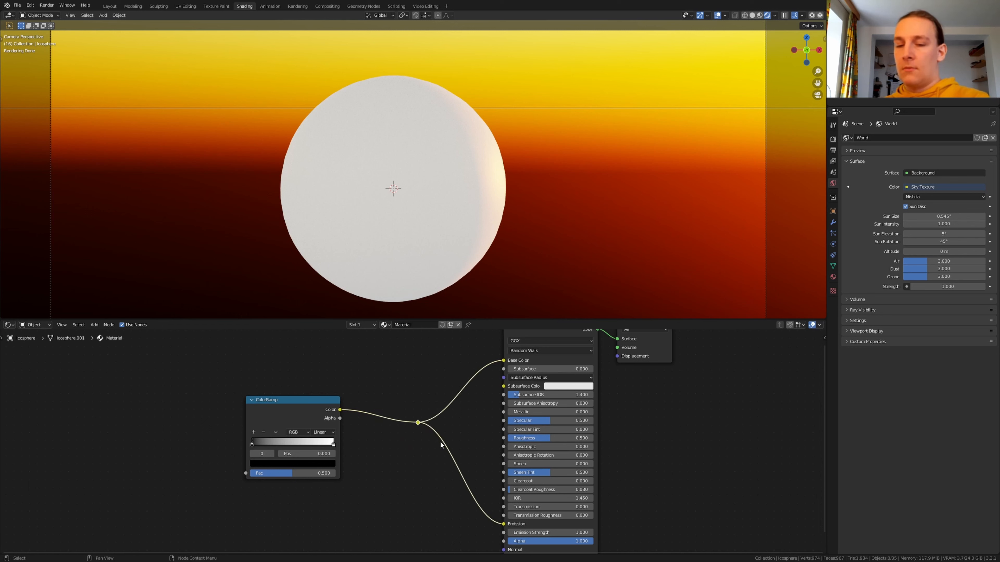
Insert a MixRGB node between the ColorRamp and the reroute, with the ramp's color feeding its Fac input.
middle_click_drag(348, 409, 358, 409)
key("shift+a")
left_click(358, 409)
type("mi")
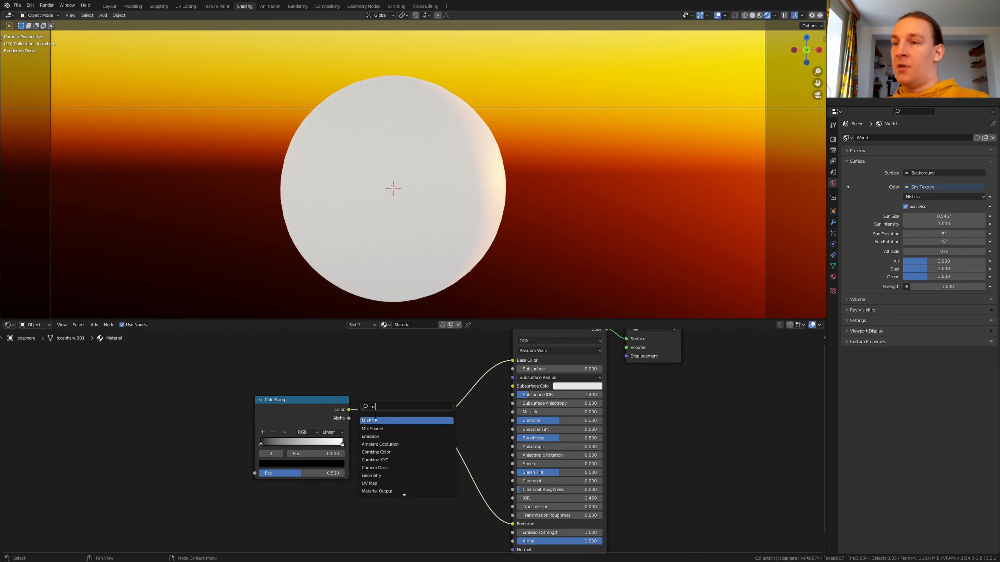
key("Return")
left_click(387, 405)
left_click_drag(380, 450, 380, 441)
Set the Mix node's Color1 to a saturated orange and Color2 to a paler orange-tan.
left_click(426, 449)
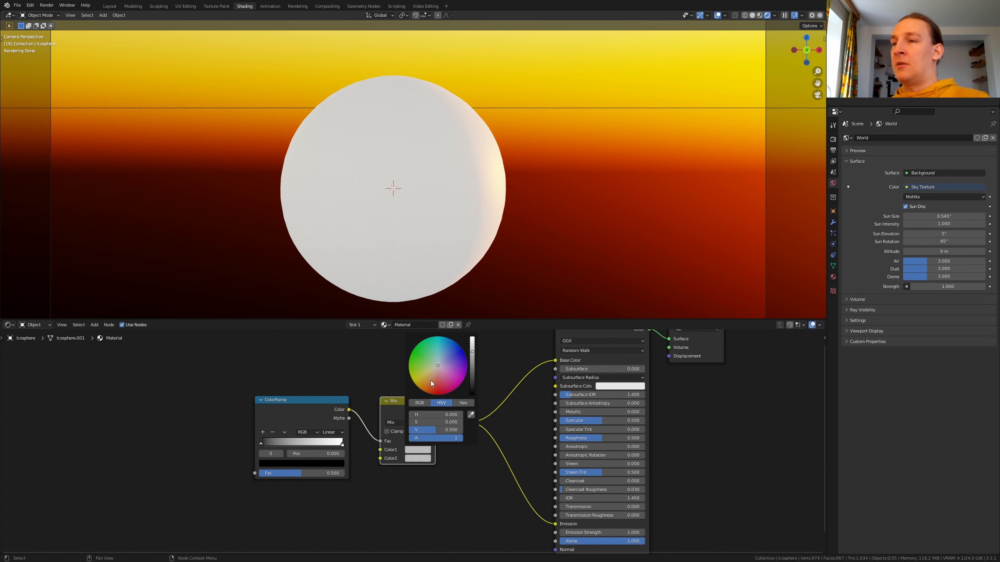
left_click_drag(432, 384, 428, 384)
left_click_drag(473, 354, 471, 349)
left_click(420, 459)
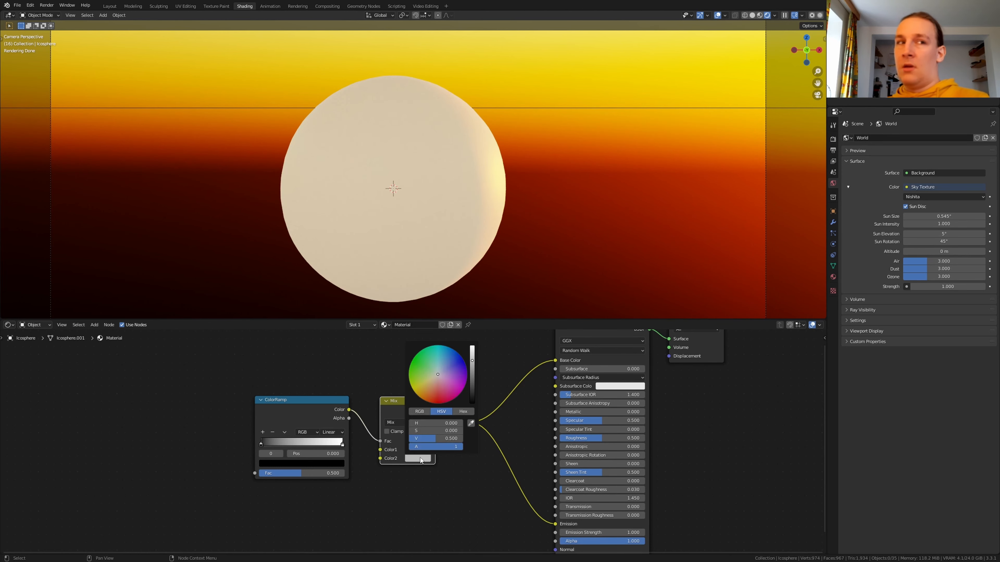
left_click_drag(441, 393, 430, 385)
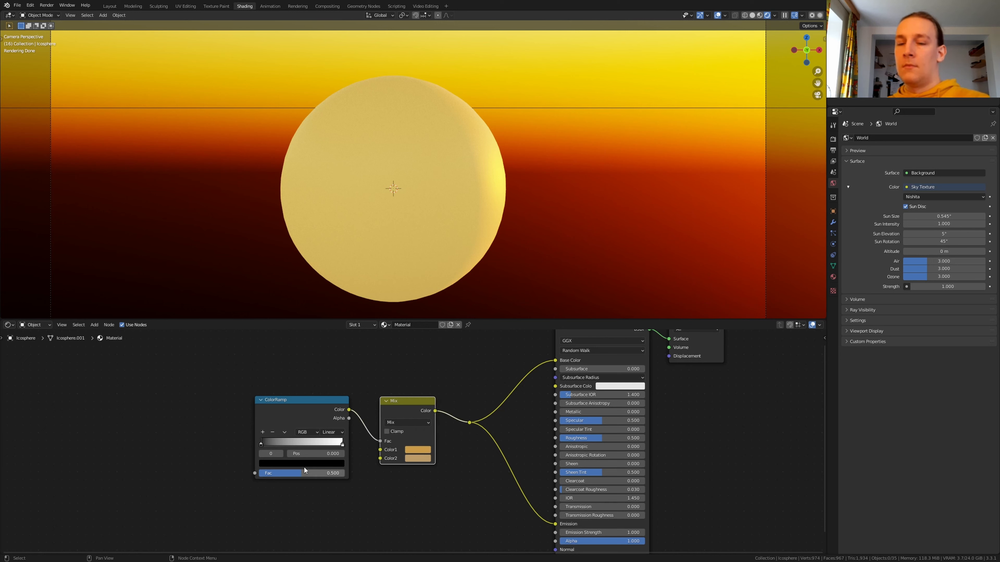
Add a Musgrave Texture node before the ColorRamp and connect its Height to the ramp's Fac.
key("shift+a")
mouse_move(196, 413)
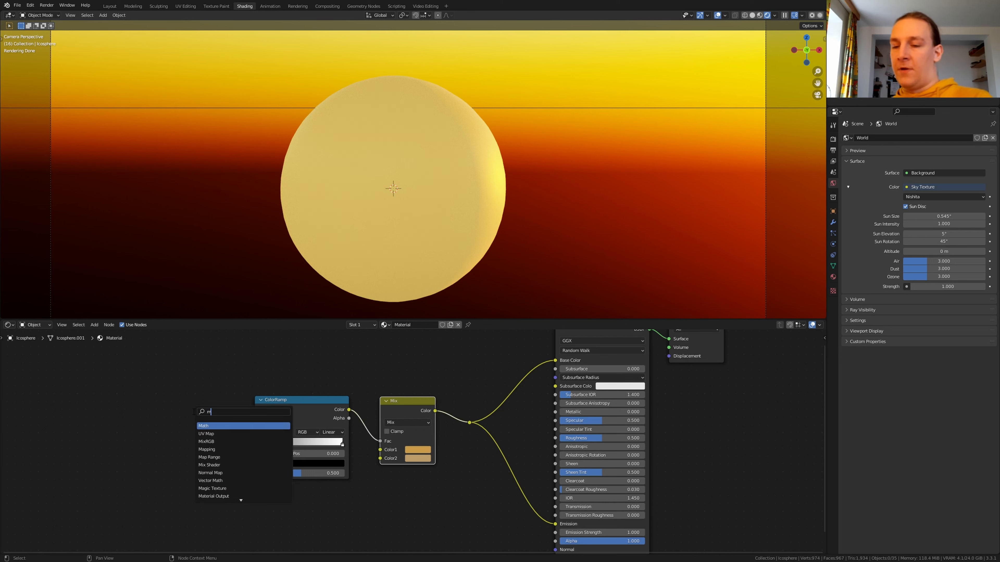
left_click(238, 424)
left_click(176, 395)
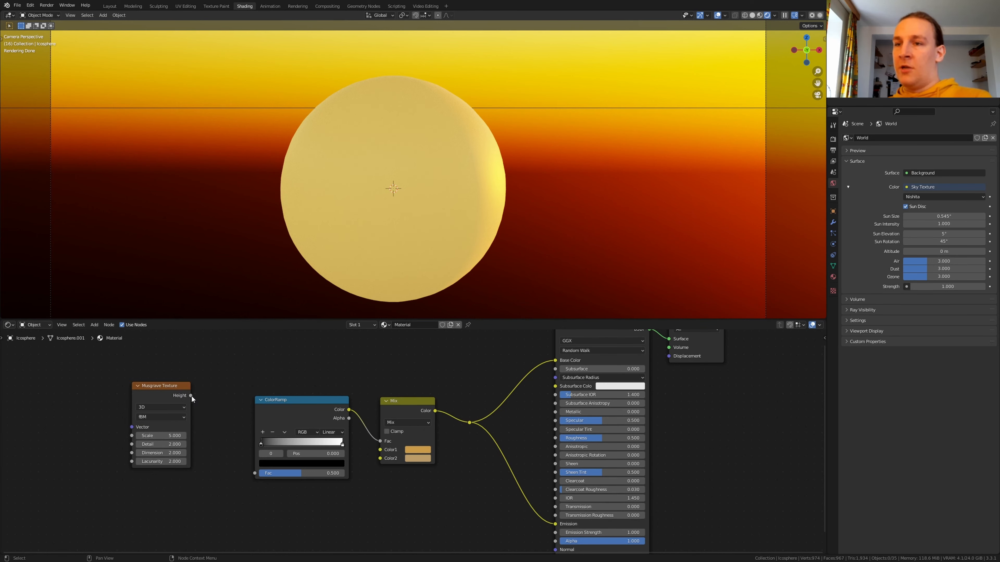
left_click_drag(191, 396, 260, 476)
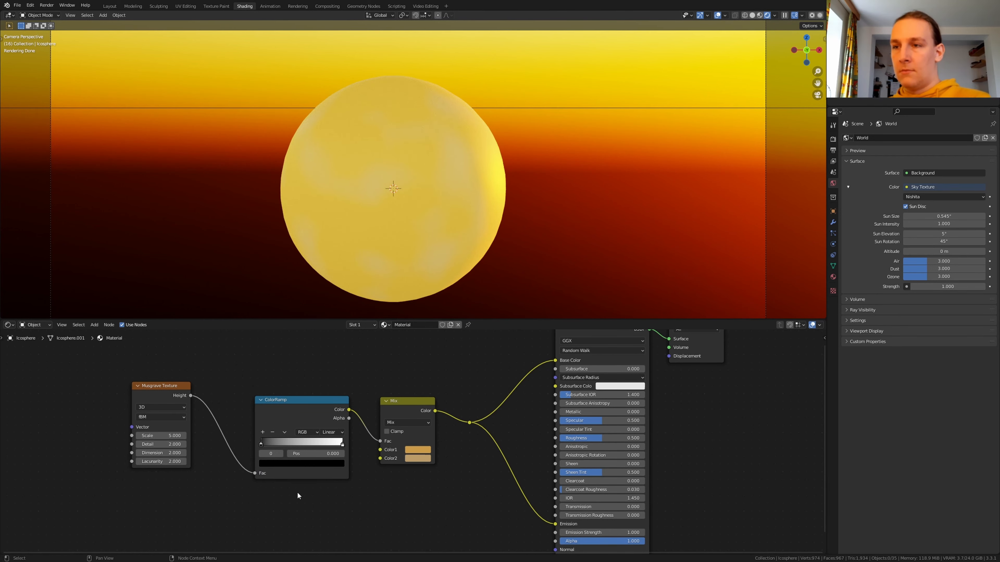
Move the ColorRamp's white stop to position 0.455.
scroll(275, 449, "up", 2)
left_click_drag(377, 444, 310, 453)
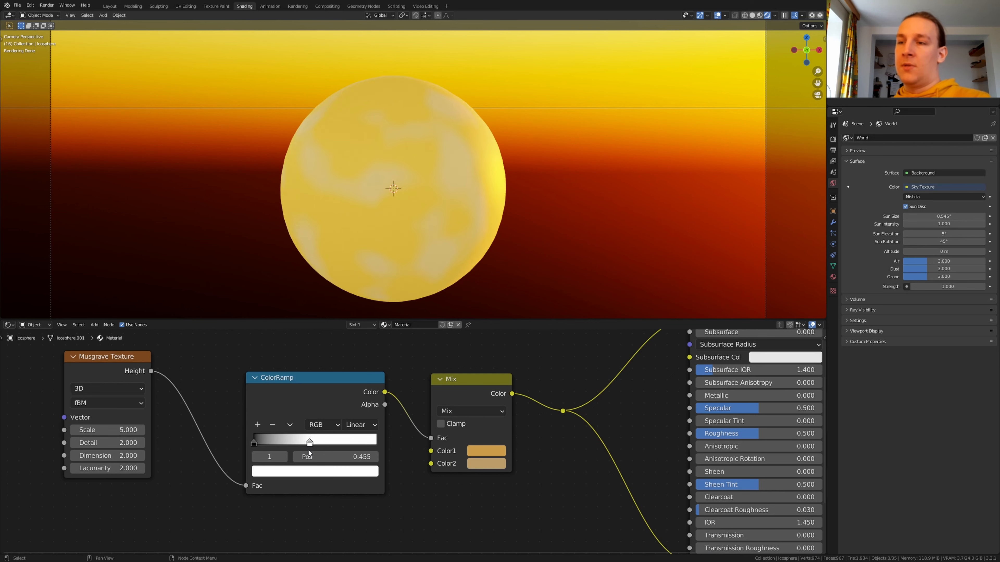
middle_click_drag(420, 405, 416, 405)
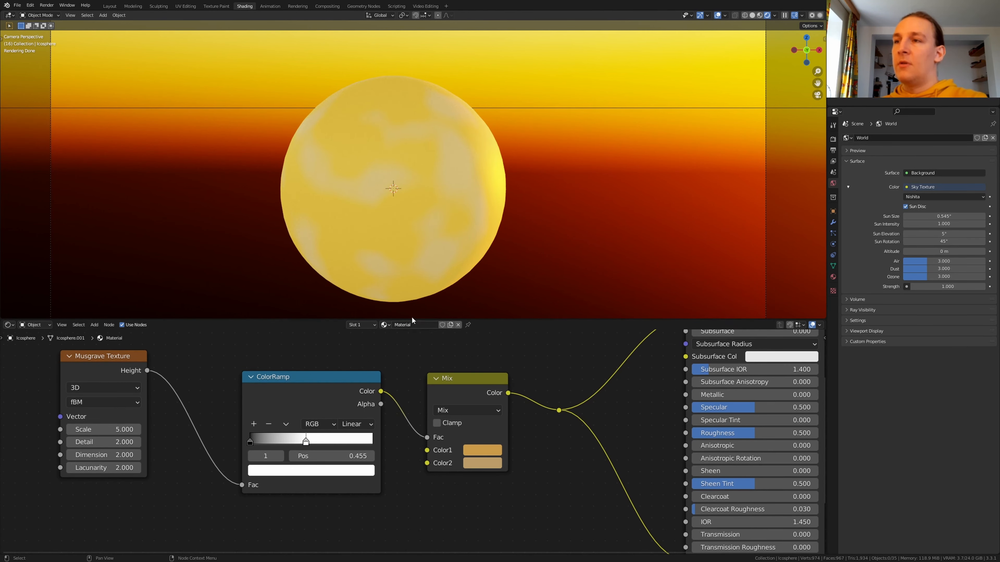
Create a new material for the cube around the meteors and delete its Principled BSDF node.
left_click(562, 111)
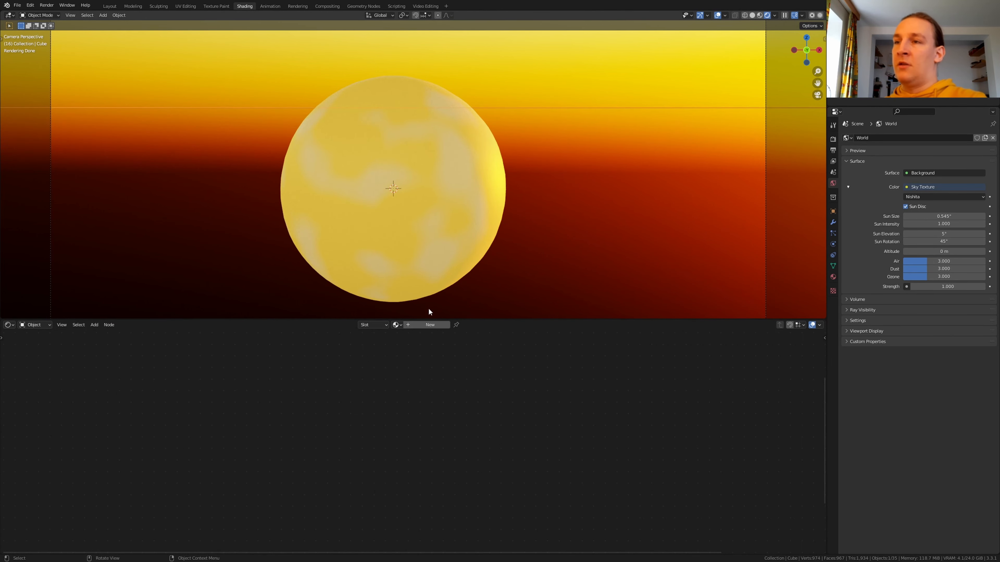
left_click(430, 325)
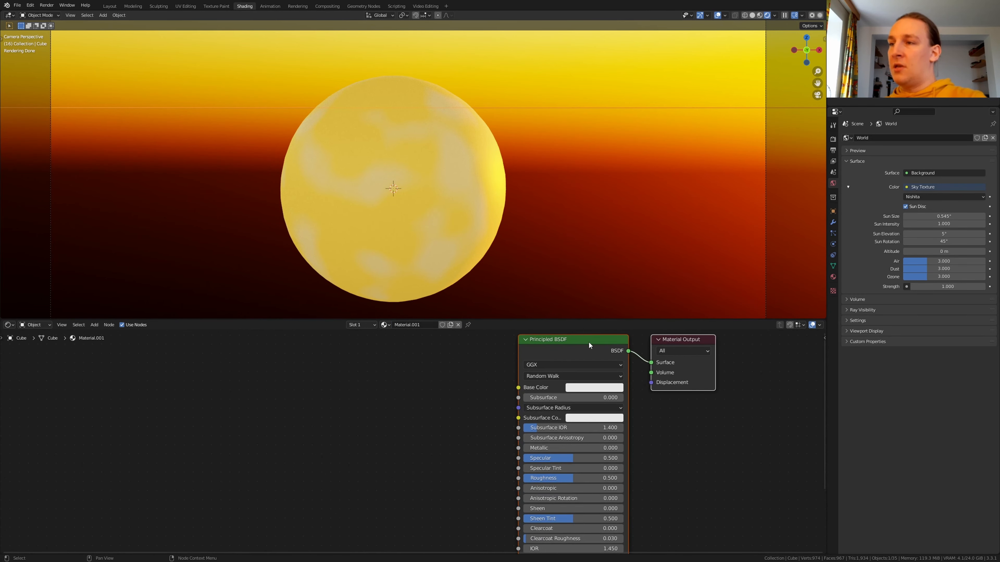
left_click(589, 348)
key("x")
Add a Principled Volume node and connect it to the Material Output's Volume input.
key("shift+a")
left_click(498, 374)
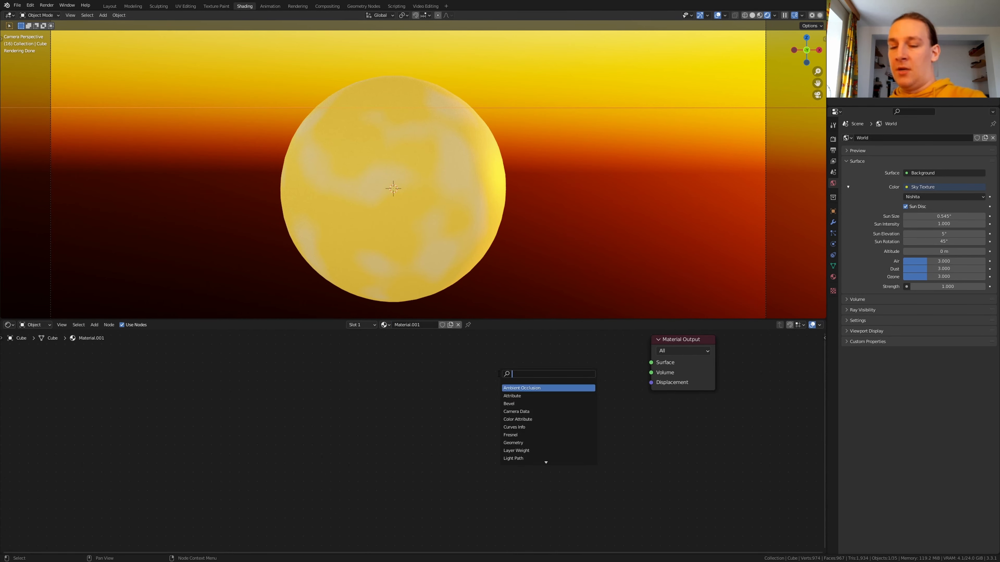
type("pr")
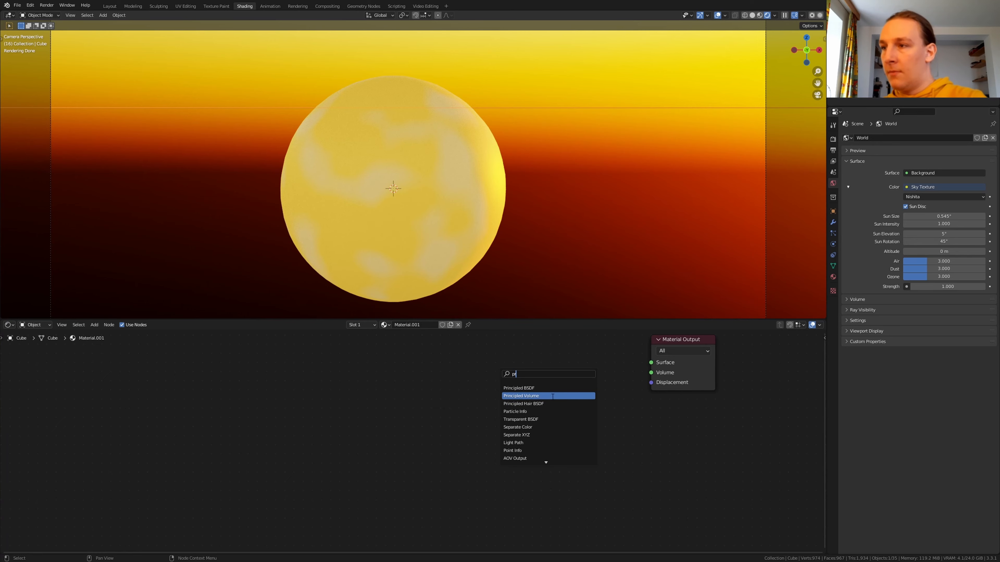
left_click(553, 397)
left_click(520, 382)
left_click(524, 378, "ctrl+shift")
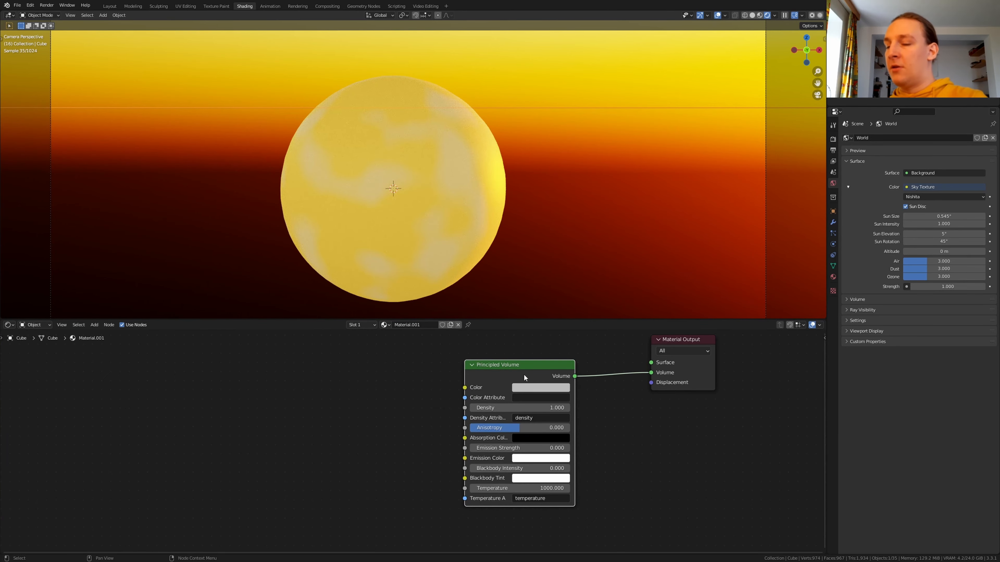
Play the animation to a frame with falling meteors and set the Principled Volume's density to 5.
scroll(359, 170, "down", 3)
key("space")
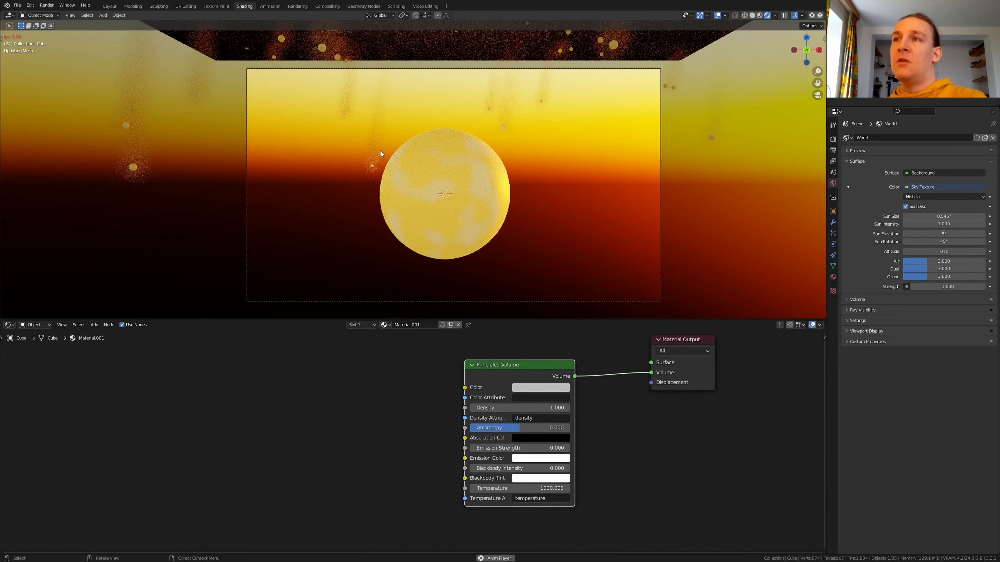
key("space")
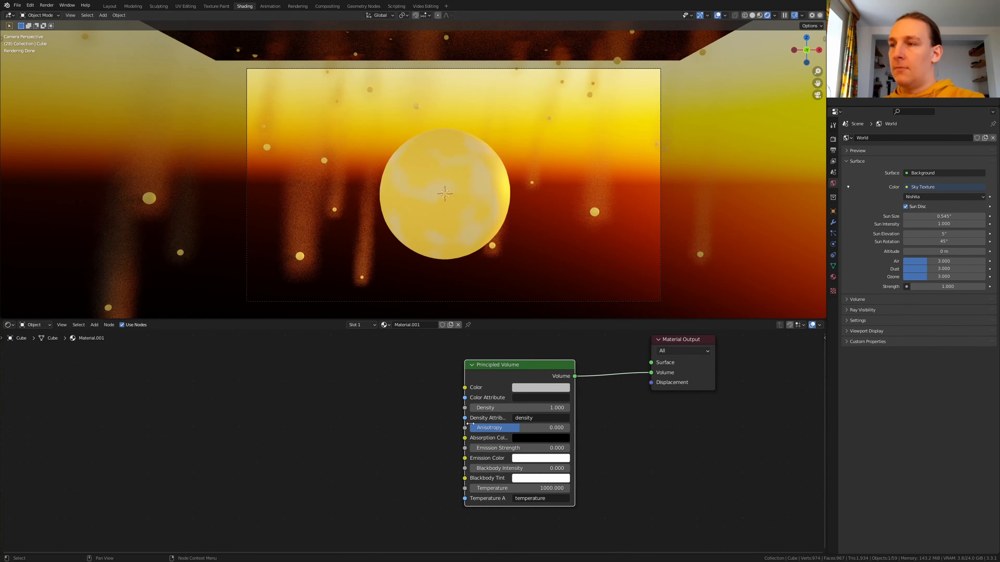
left_click(510, 407)
type("5")
key("Return")
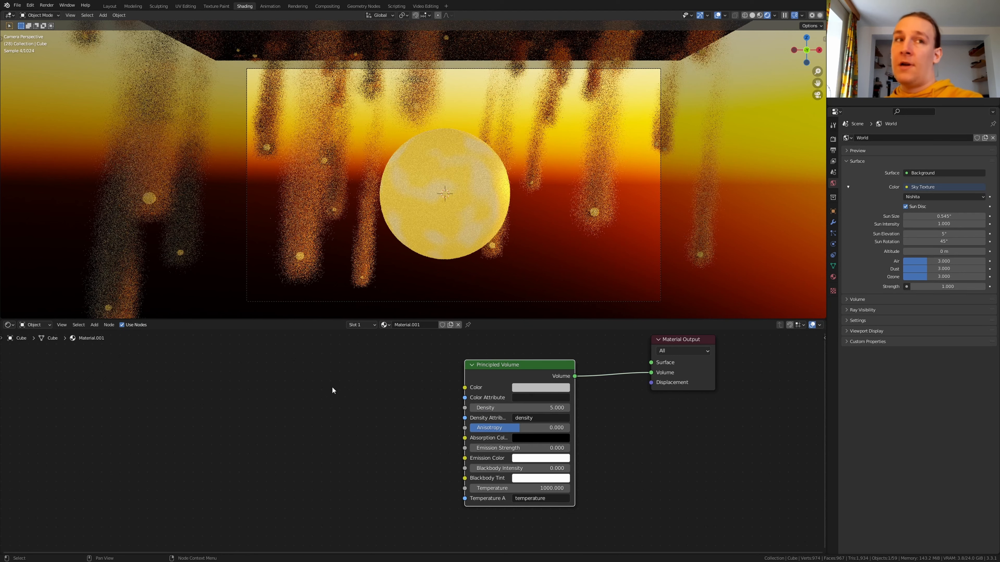
Add a Math node set to Multiply with a second value of 2.5 and connect it to the Principled Volume's Emission Strength.
key("shift+a")
type("add")
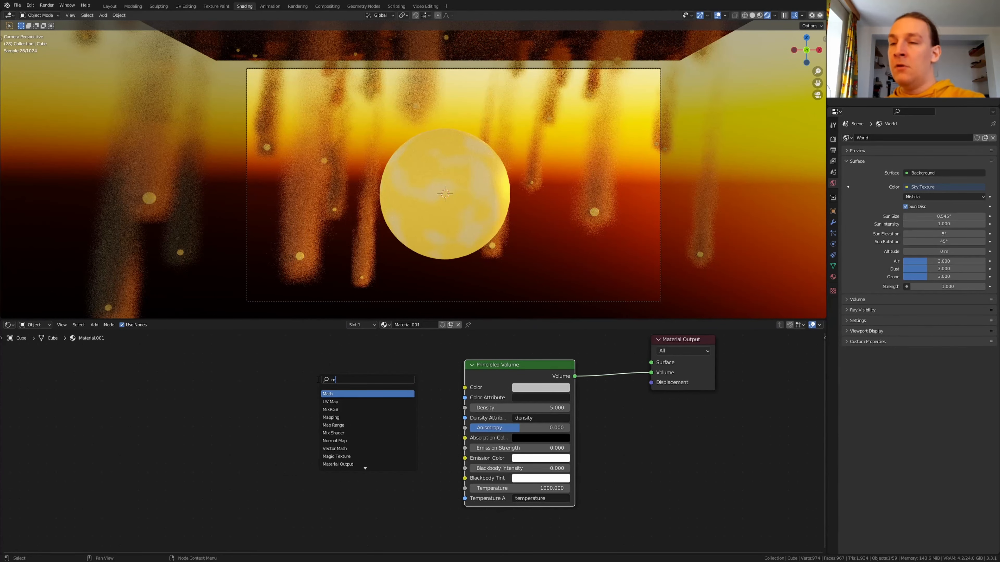
key("Return")
left_click(365, 417)
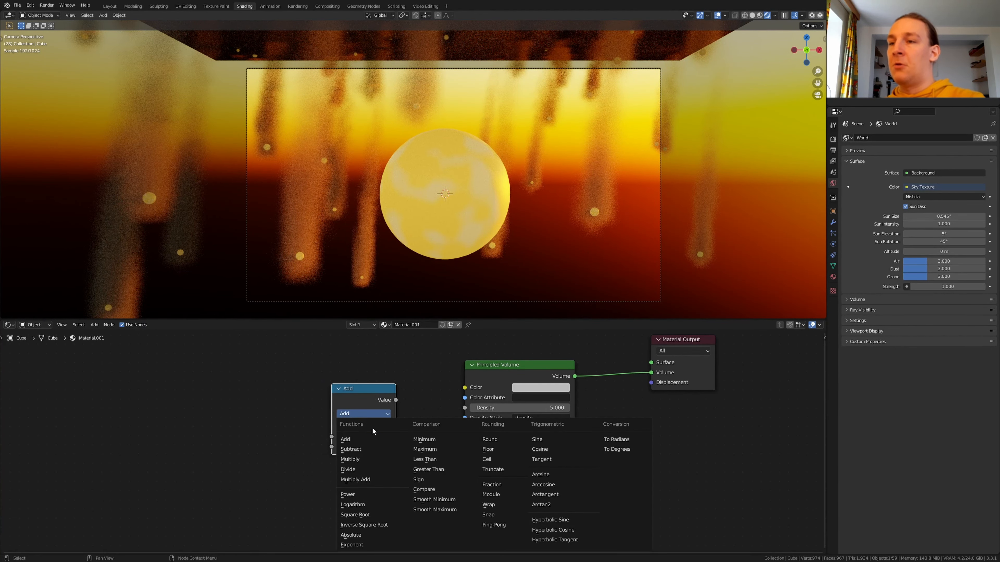
left_click(380, 460)
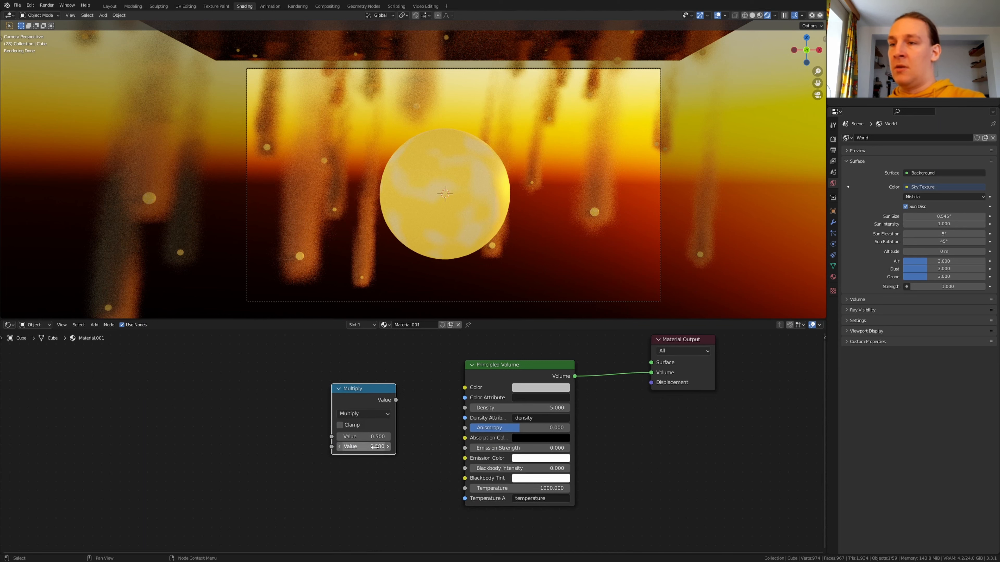
left_click(376, 447)
type("2.5")
key("Return")
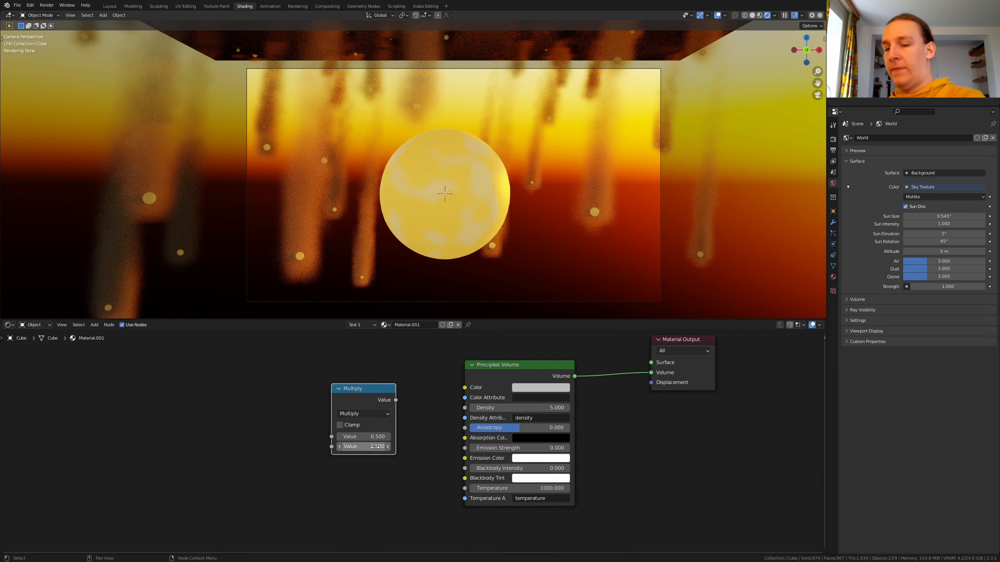
left_click_drag(395, 400, 464, 448)
Add a ColorRamp feeding the Multiply node's first value and move its black stop to position 0.327.
key("shift+a")
left_click(292, 385)
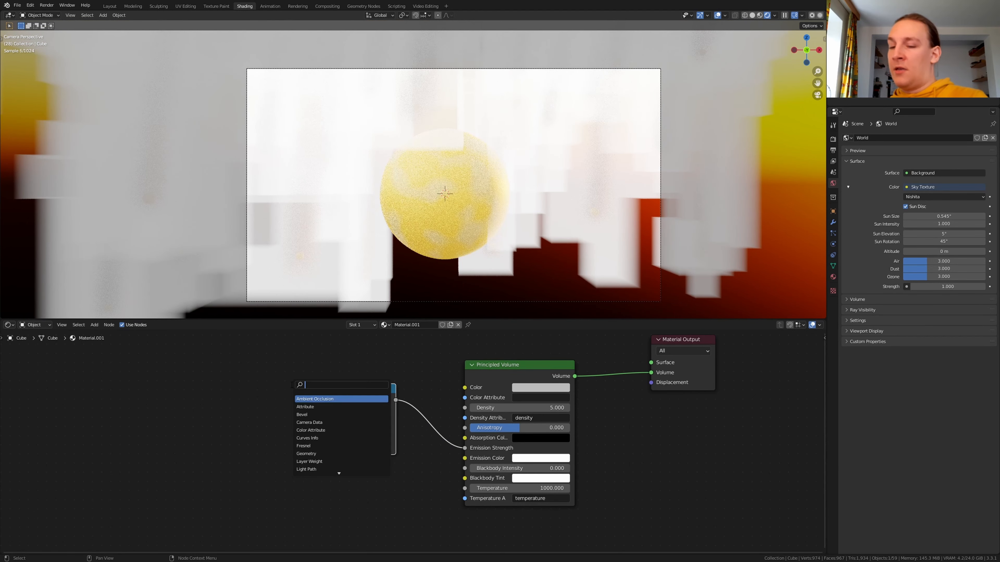
type("col")
key("Return")
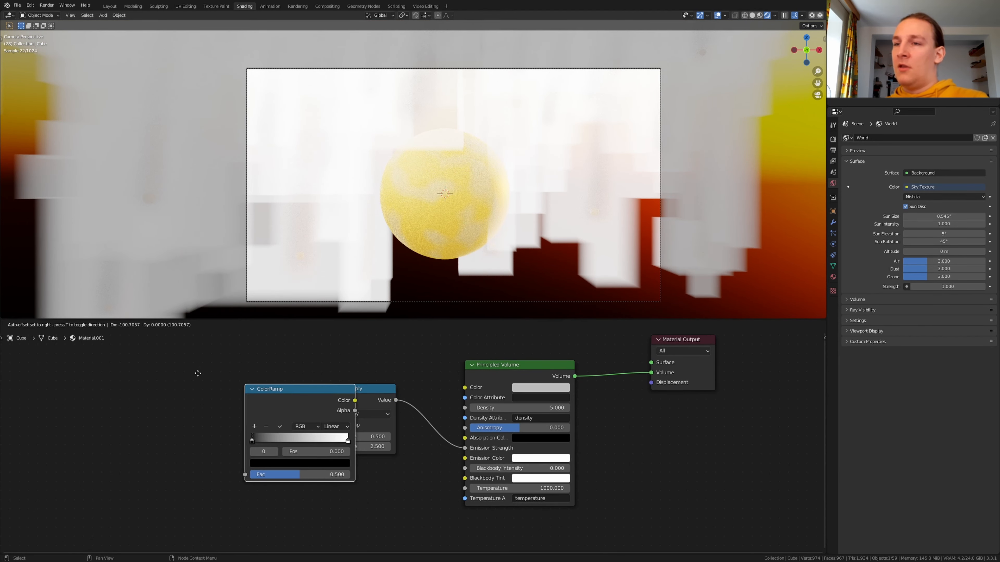
left_click(262, 377)
left_click_drag(252, 376, 332, 436)
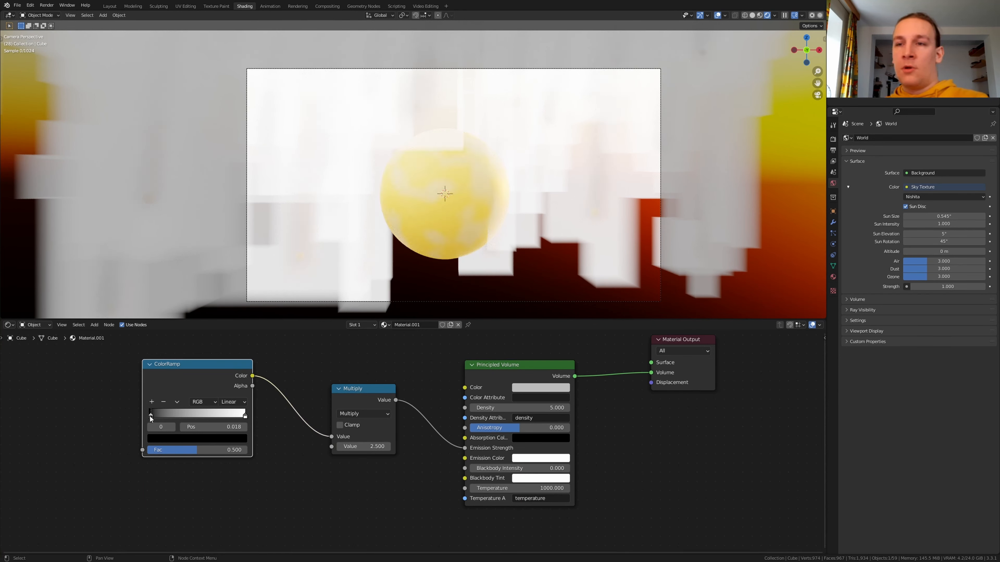
left_click_drag(149, 416, 181, 426)
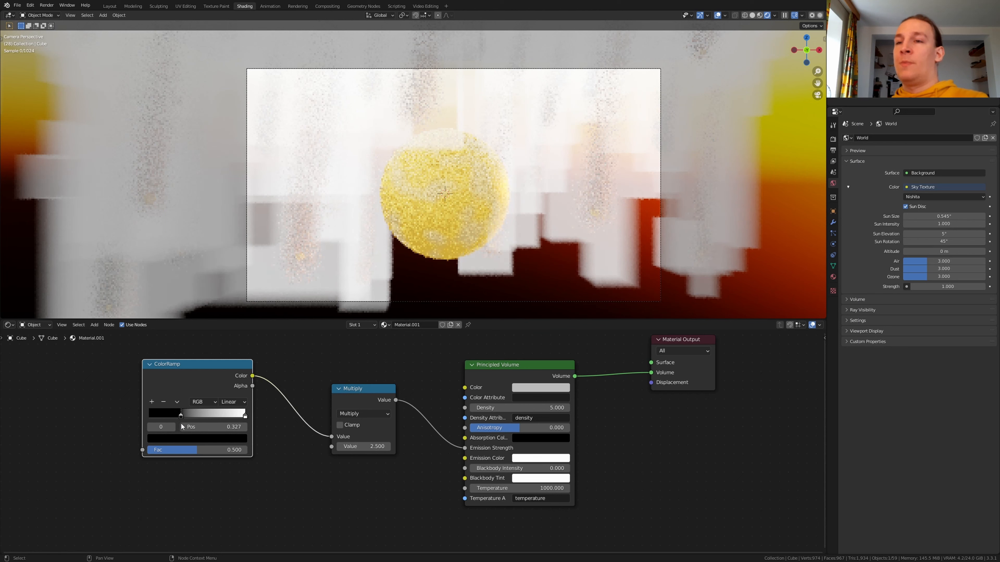
scroll(159, 425, "left", 5)
key("shift+a")
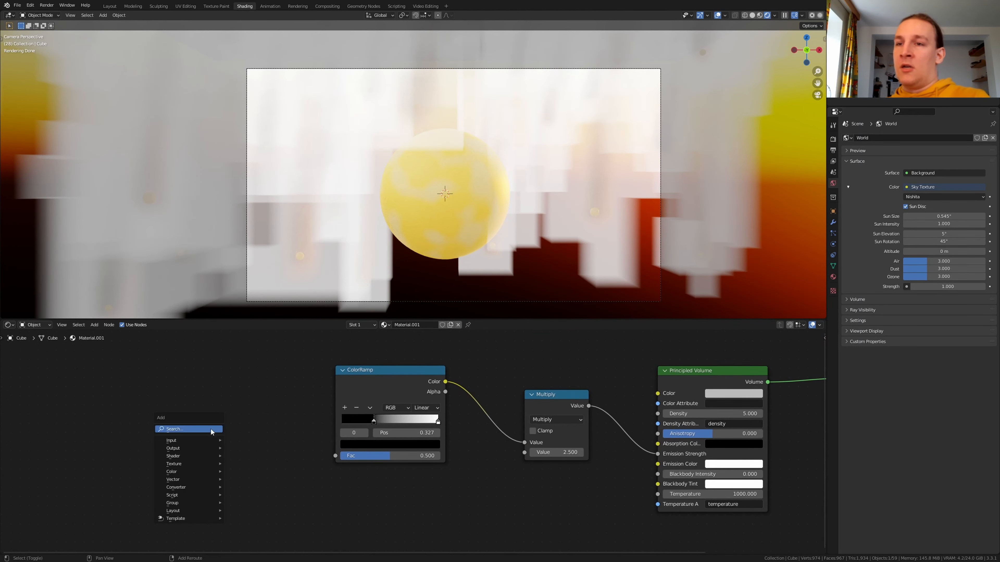
type("attr")
key("Return")
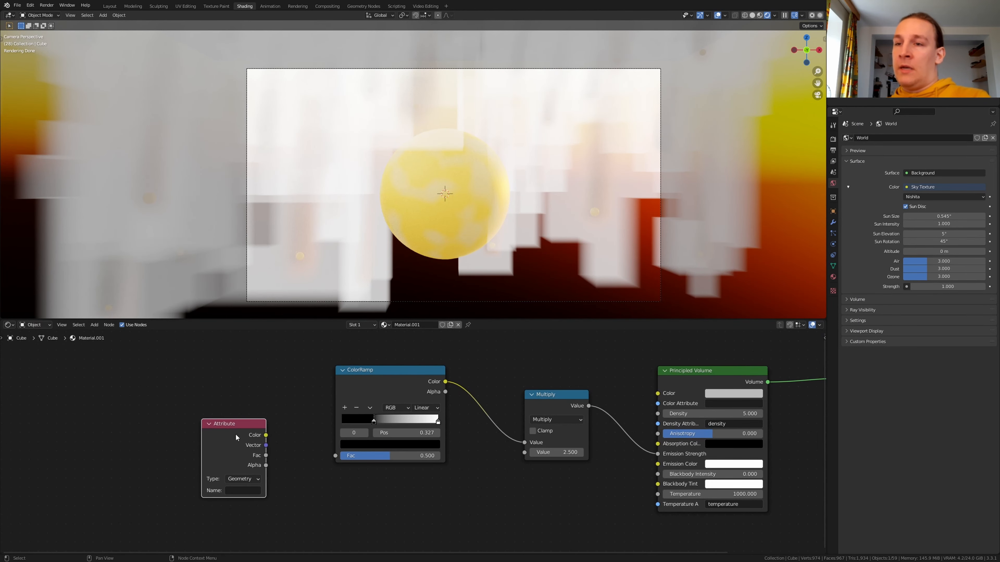
left_click(240, 493)
type("heat")
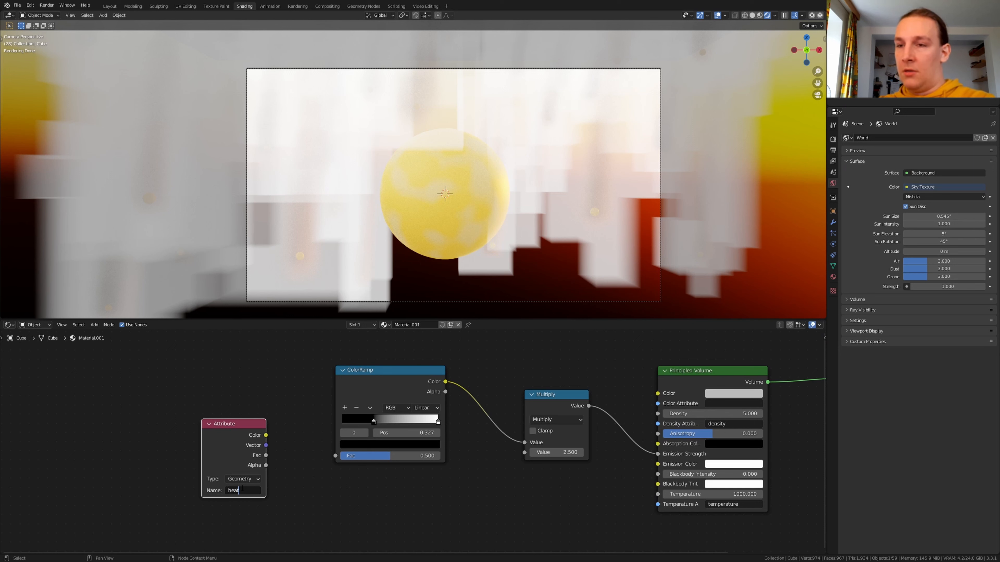
key("Return")
key("x")
Add an Attribute node named heat and connect its Fac output to the ColorRamp's Fac input.
key("shift+a")
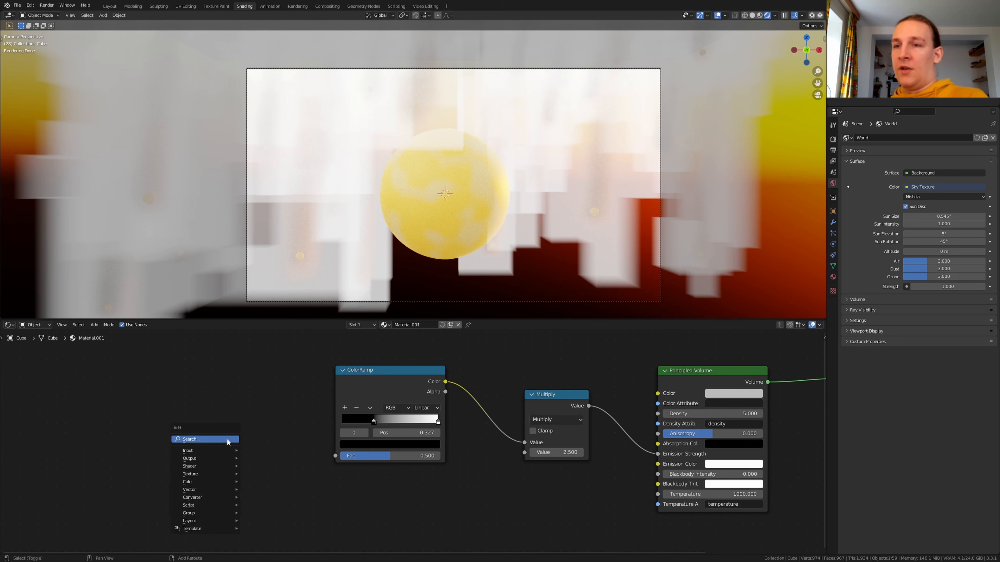
left_click(227, 438)
type("attr")
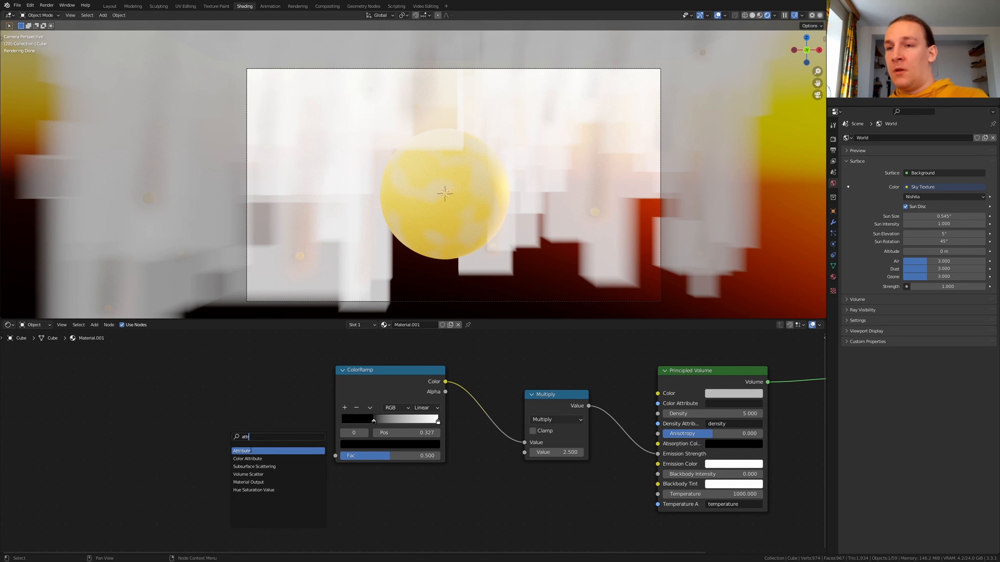
left_click(251, 450)
left_click(230, 477)
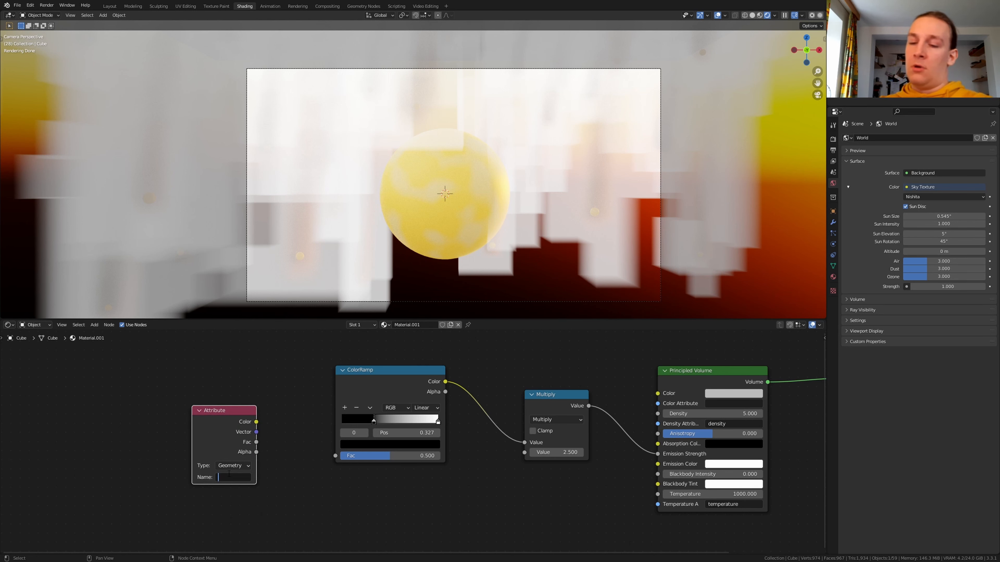
type("heat")
key("Return")
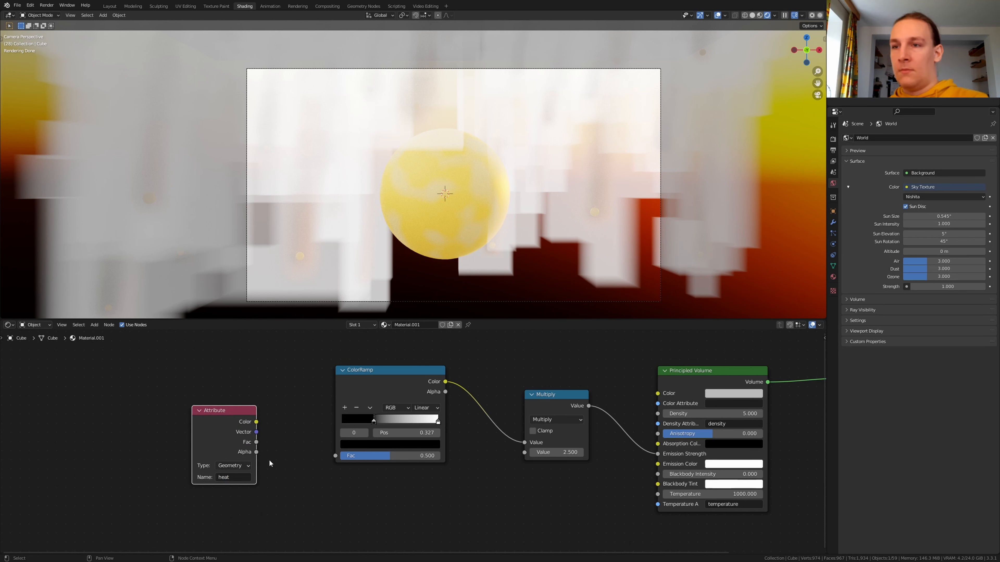
left_click_drag(260, 441, 336, 456)
Duplicate the ColorRamp below the original, feed it from the Attribute's Fac, and connect its Color to the Principled Volume's Emission Color.
left_click(390, 396)
key("shift+d")
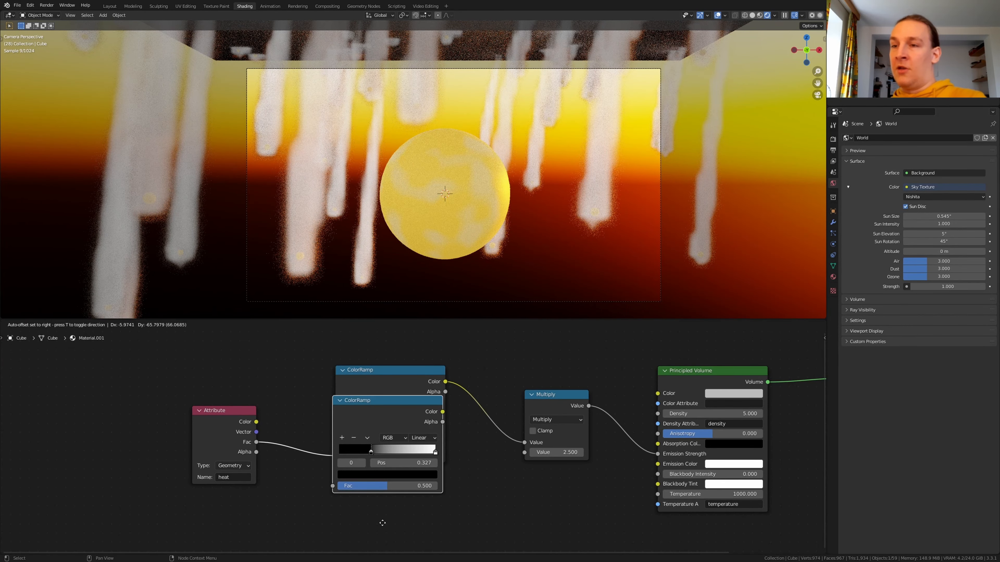
left_click(385, 500)
middle_click_drag(385, 500, 377, 438)
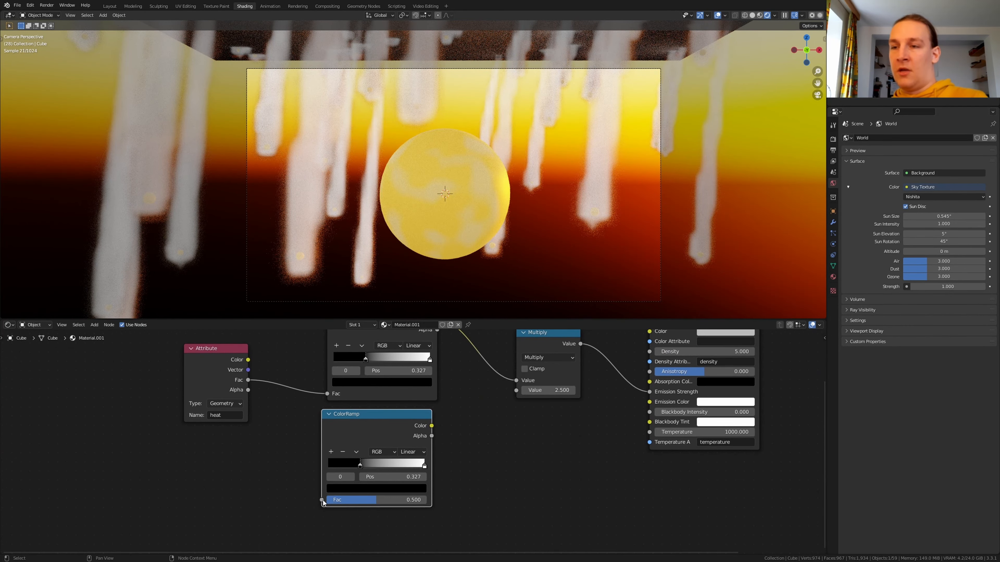
left_click_drag(321, 500, 250, 381)
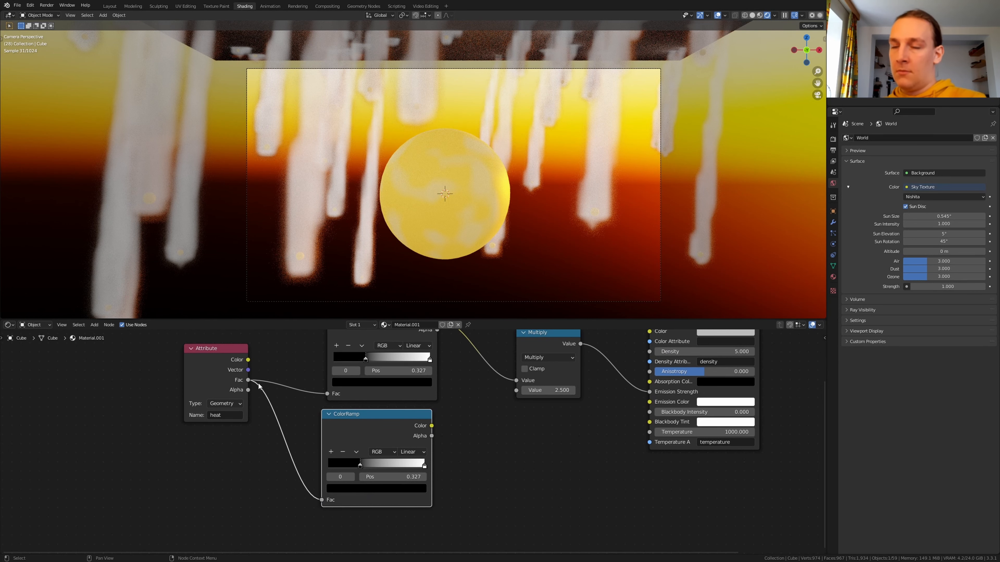
left_click_drag(431, 426, 650, 403)
Move the duplicated ColorRamp's black stop to position 0.423 and add a third stop at the white end.
scroll(346, 493, "up", 2)
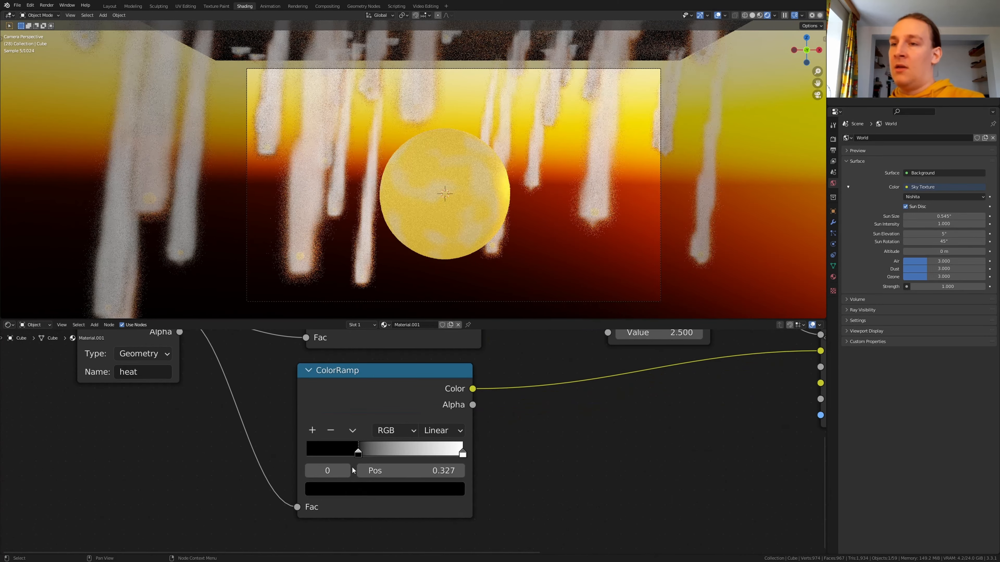
left_click_drag(358, 454, 374, 456)
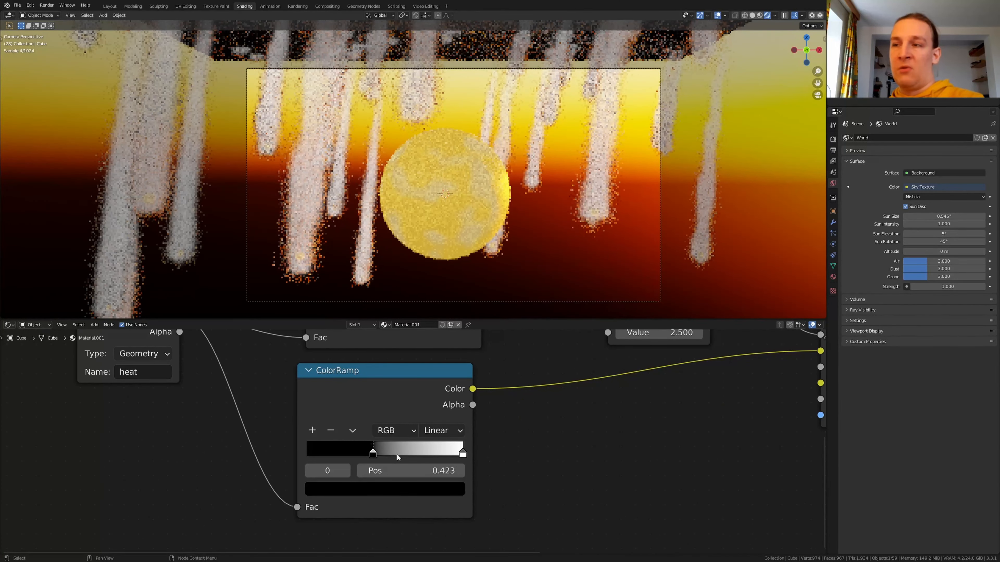
mouse_move(463, 453)
left_mouse_down()
mouse_move(448, 452)
mouse_move(460, 458)
left_mouse_up()
left_click(312, 430)
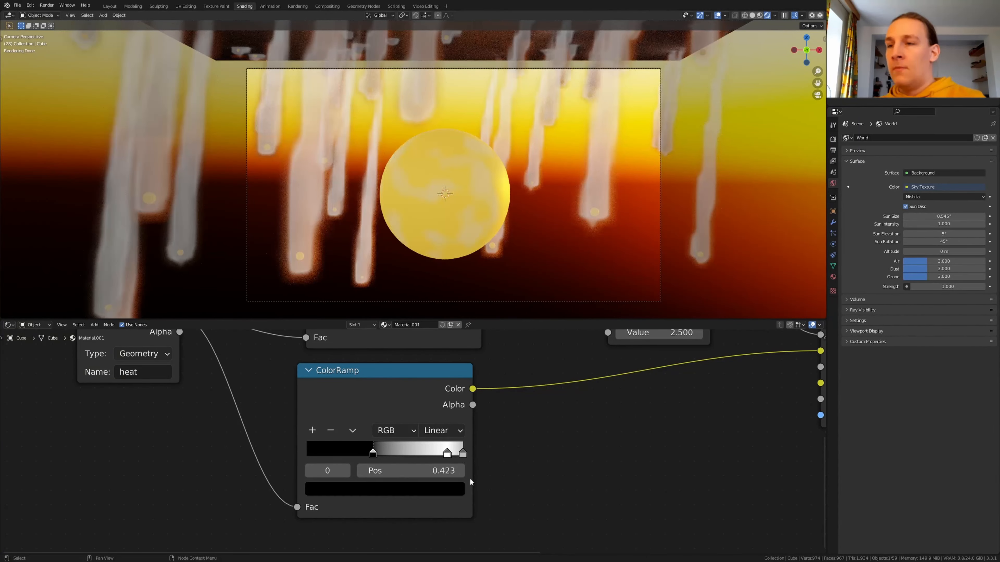
Colour the duplicated ramp's first stop orange (hue 0.040, saturation 0.978, value 1) and its middle stop pale yellow (hue 0.119, saturation 0.825).
left_click(401, 491)
left_click_drag(432, 333, 431, 279)
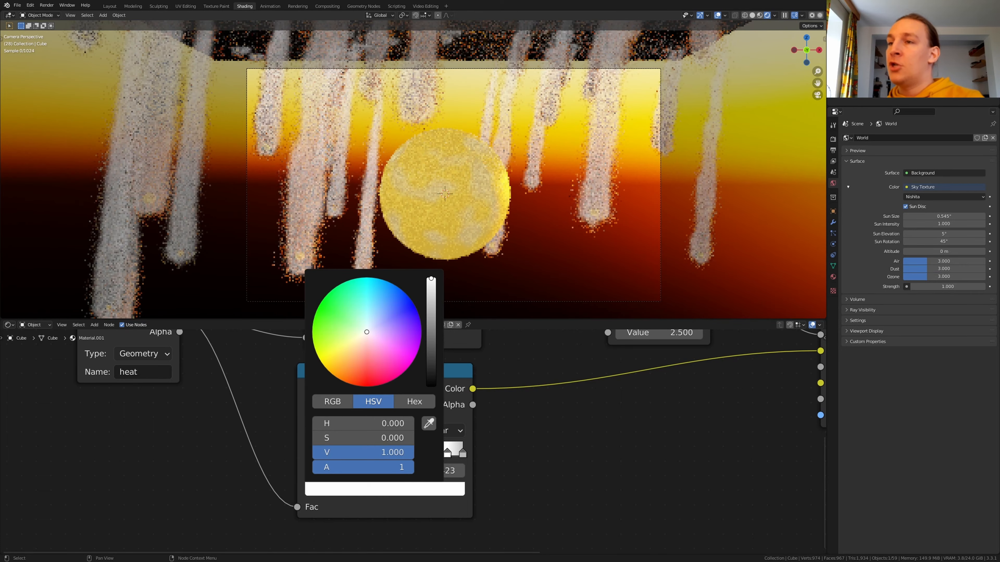
left_click(351, 366)
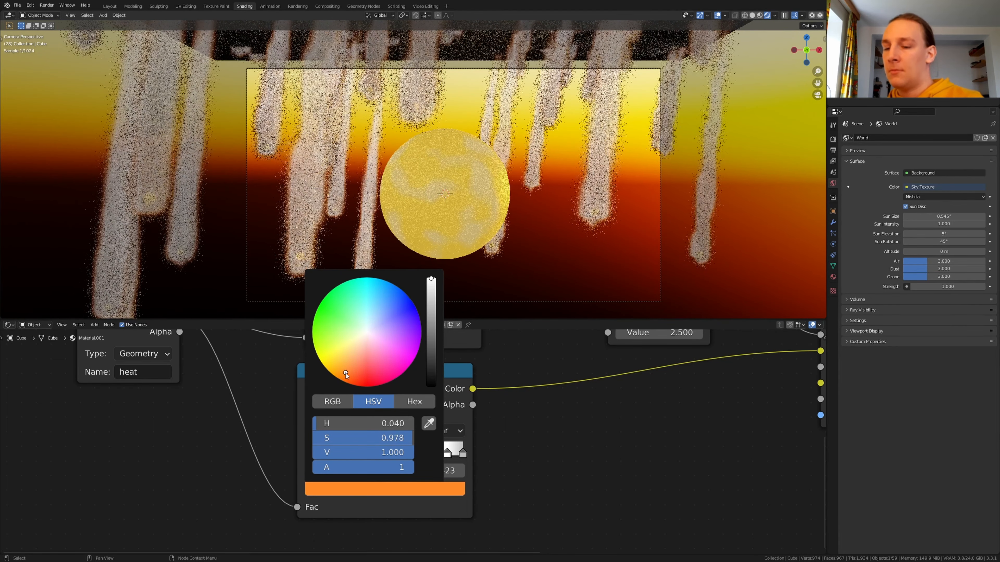
left_click(447, 453)
left_click(431, 494)
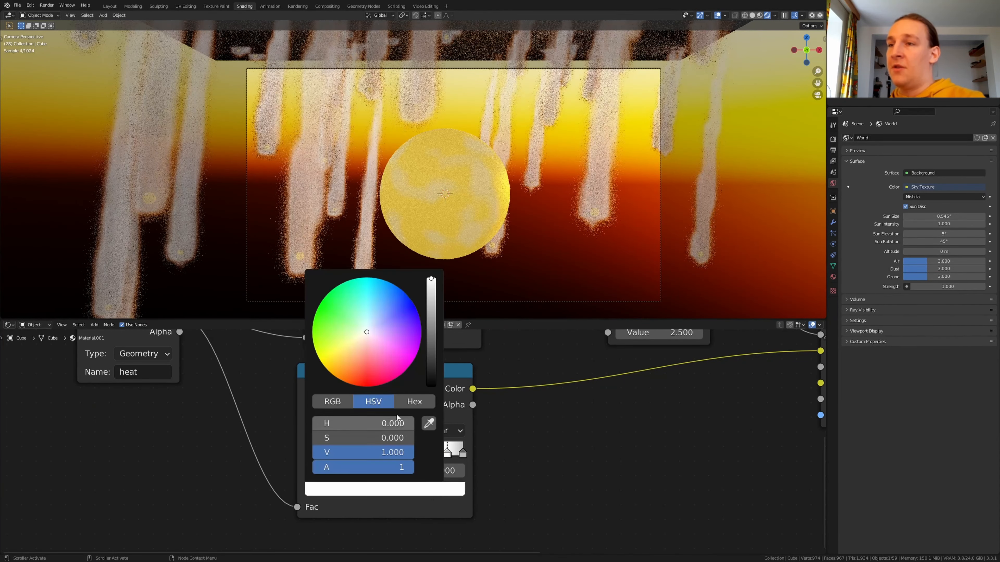
left_click(345, 352)
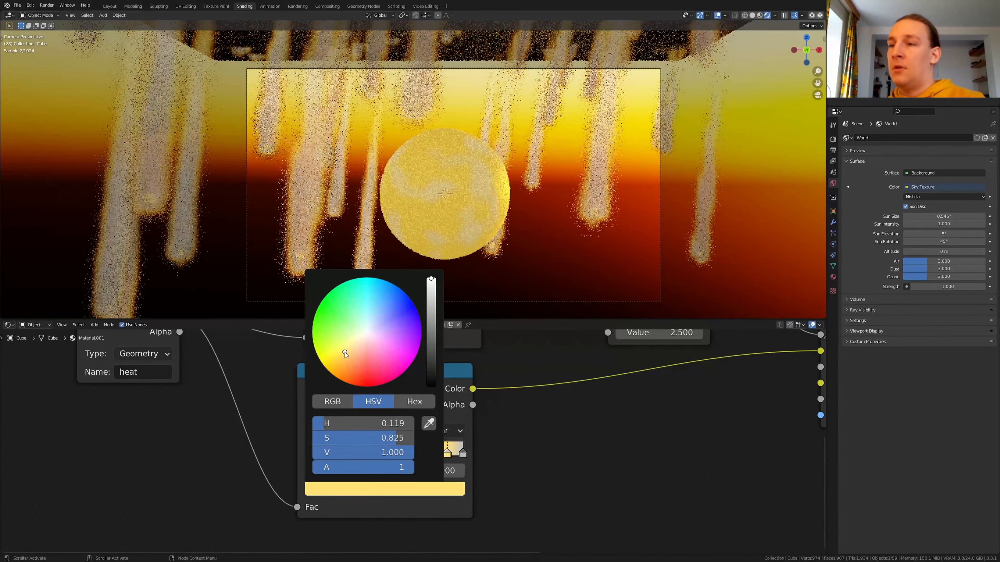
Colour the duplicated ramp's last stop a muted golden yellow and save the file.
left_click(463, 449)
left_click(421, 489)
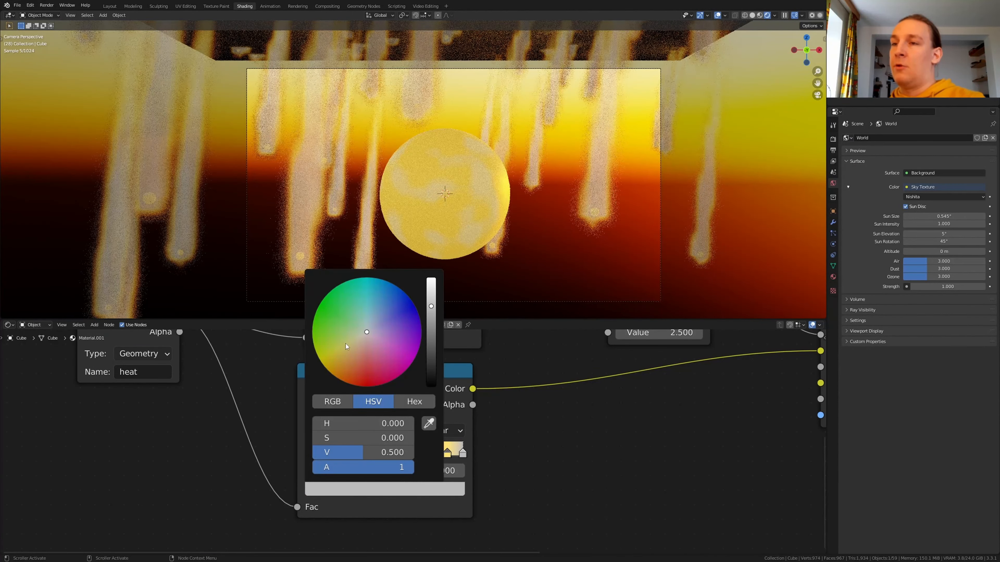
left_click(348, 354)
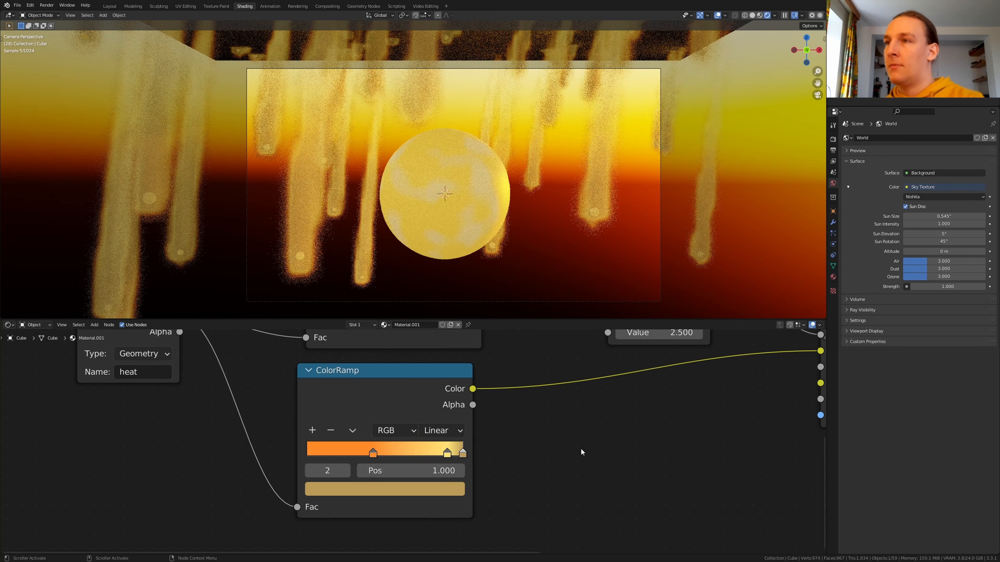
middle_click_drag(542, 411, 524, 407)
key("ctrl+s")
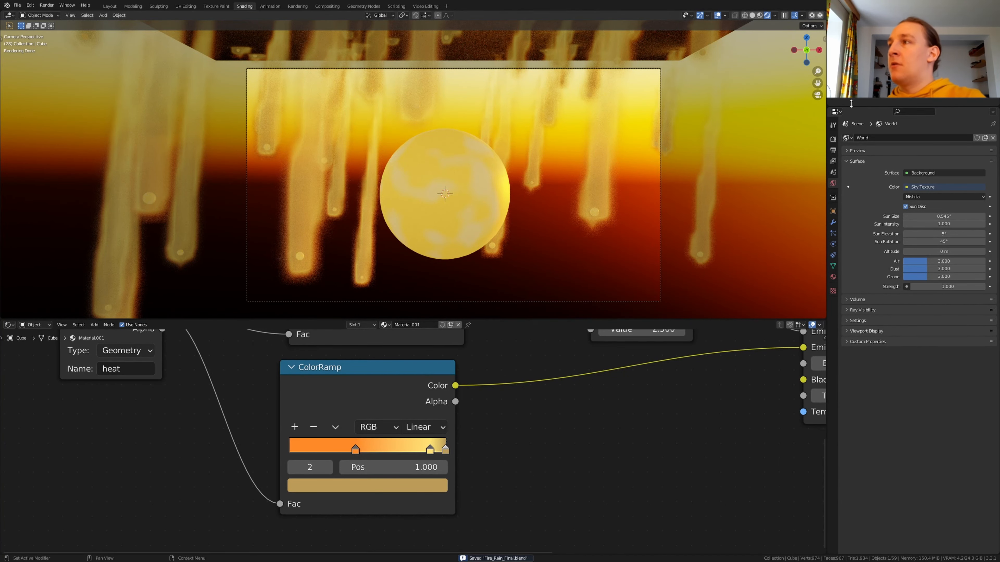
Set the maximum render samples to 384 in the Cycles sampling settings.
left_click(833, 139)
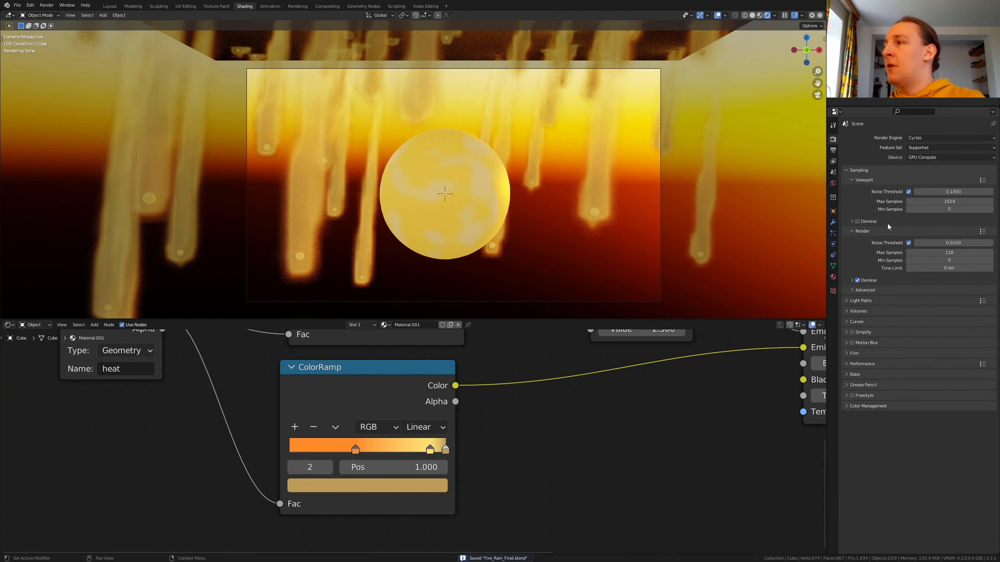
left_click(944, 252)
left_click(944, 252)
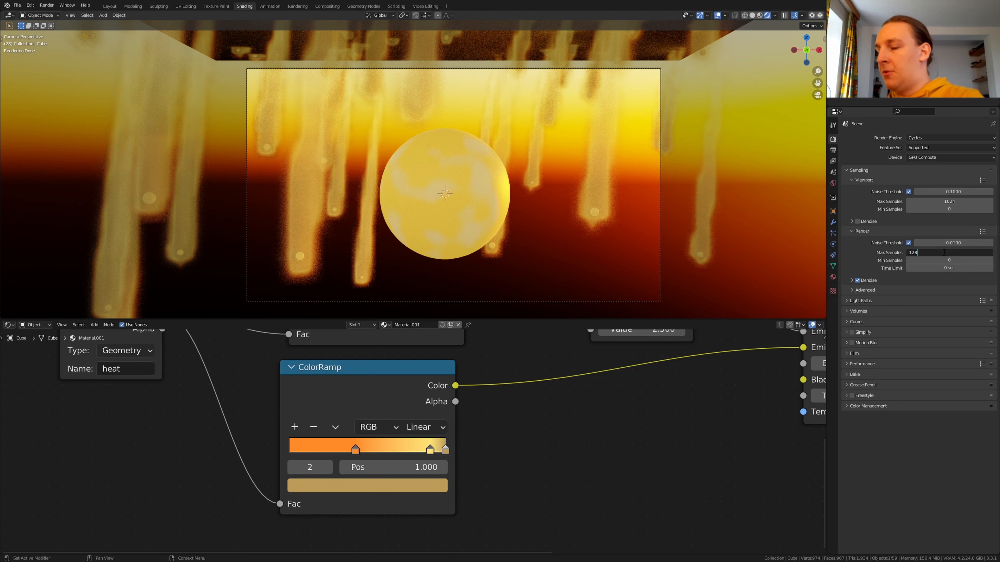
type("*3")
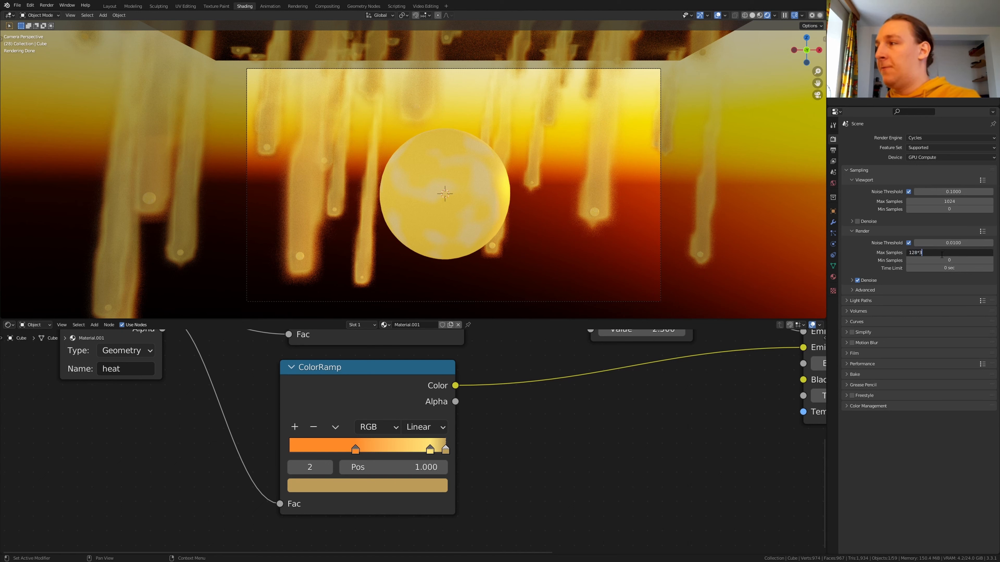
key("Return")
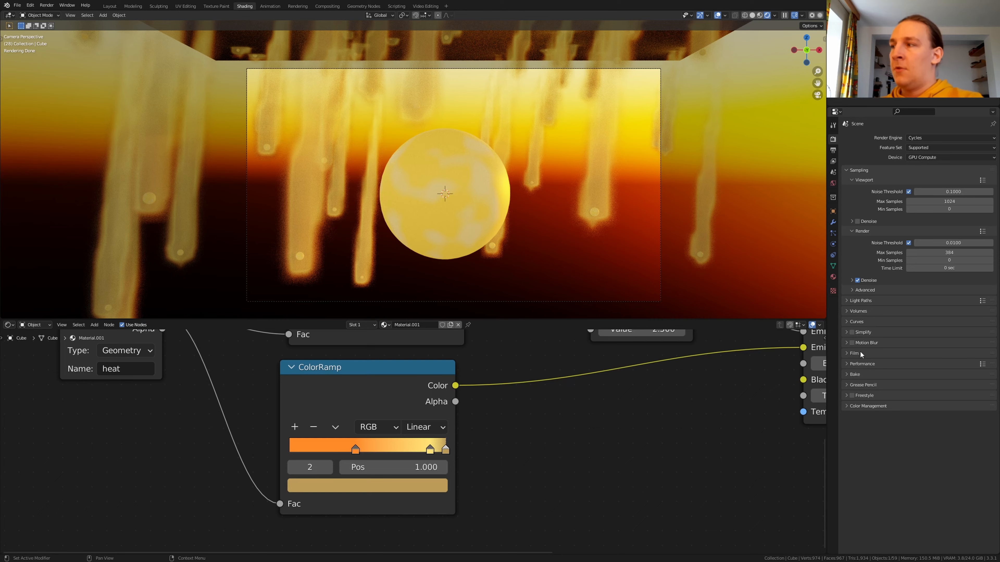
Enable motion blur for the render and set its shutter to 0.25.
left_click(848, 343)
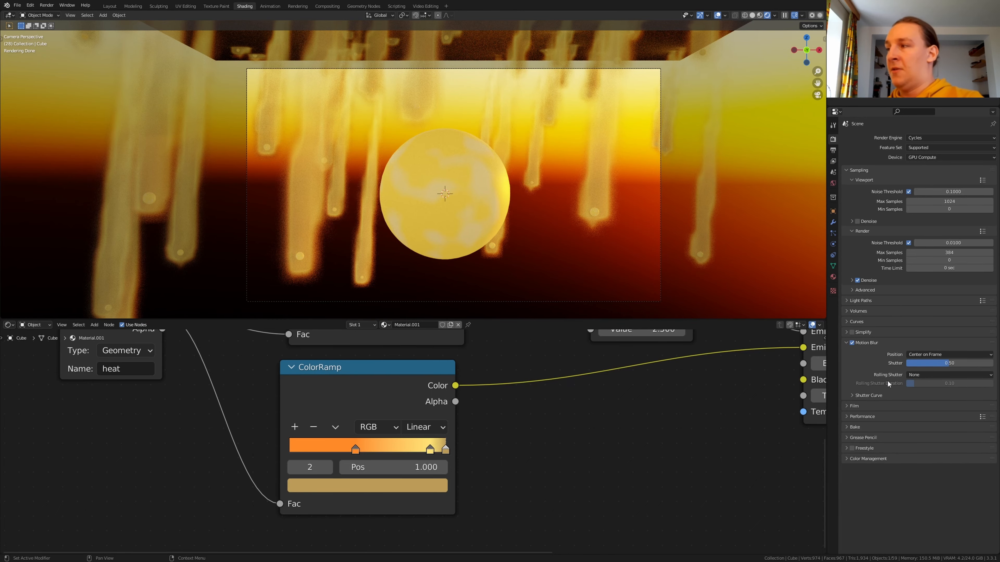
double_click(938, 363)
type("0.25")
key("Return")
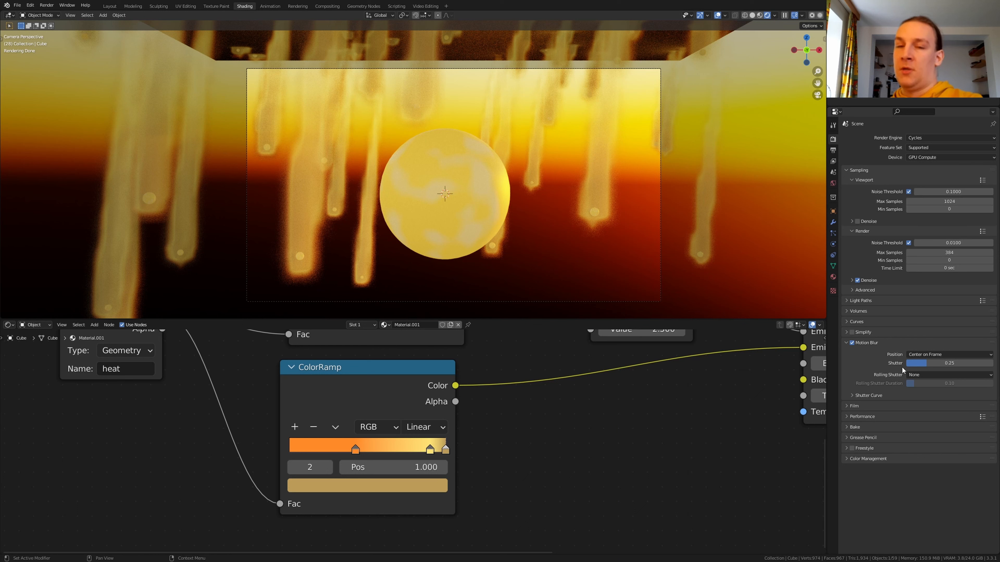
Make the film background transparent and review the render denoiser and colour management settings.
left_click(852, 280)
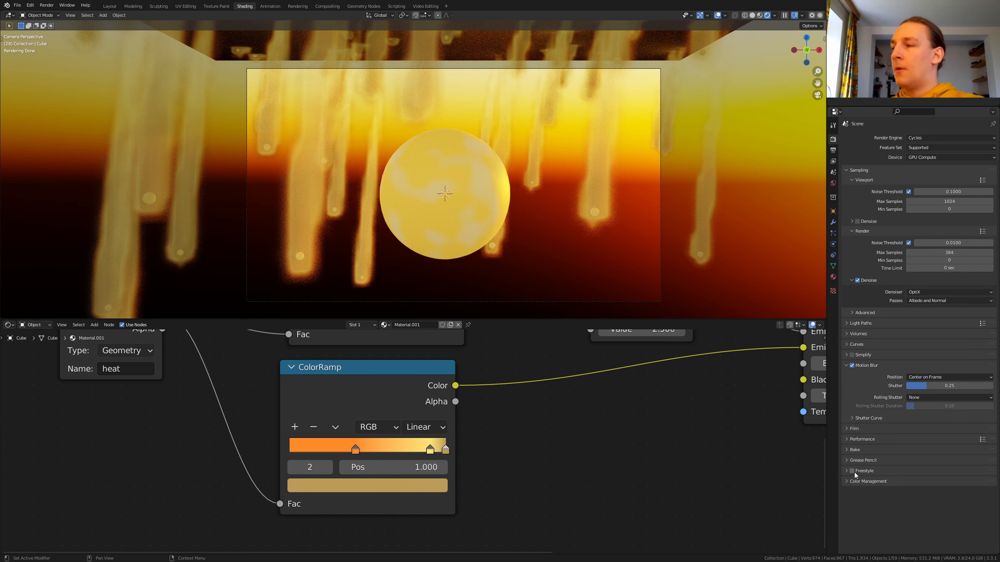
left_click(854, 429)
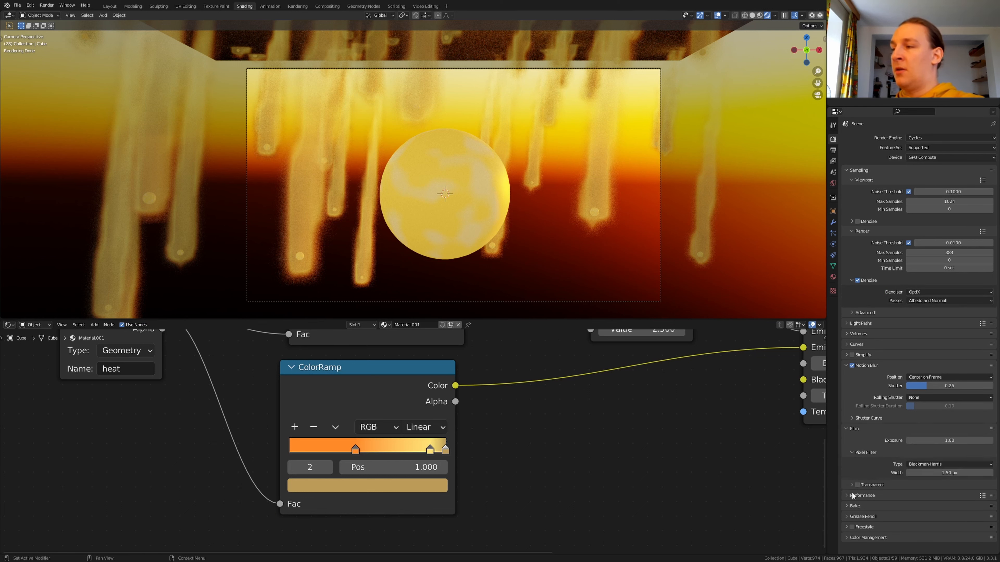
left_click(858, 485)
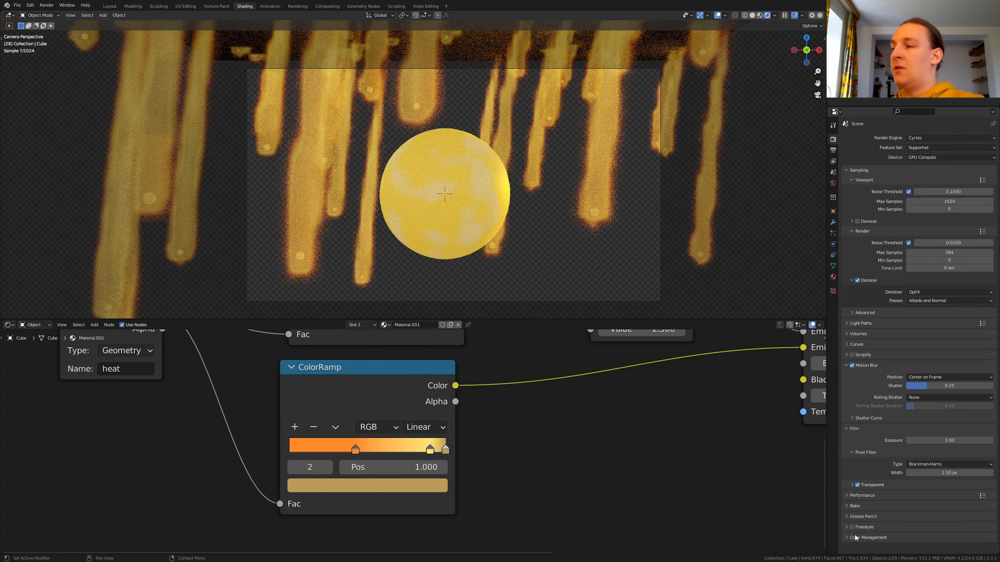
left_click(855, 538)
scroll(866, 508, "down", 4)
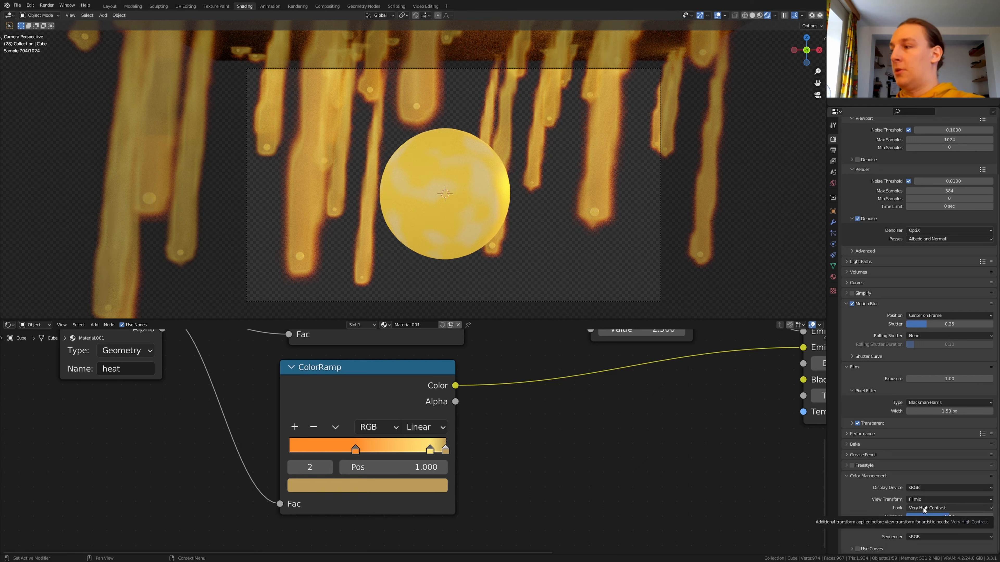
scroll(924, 509, "up", 4)
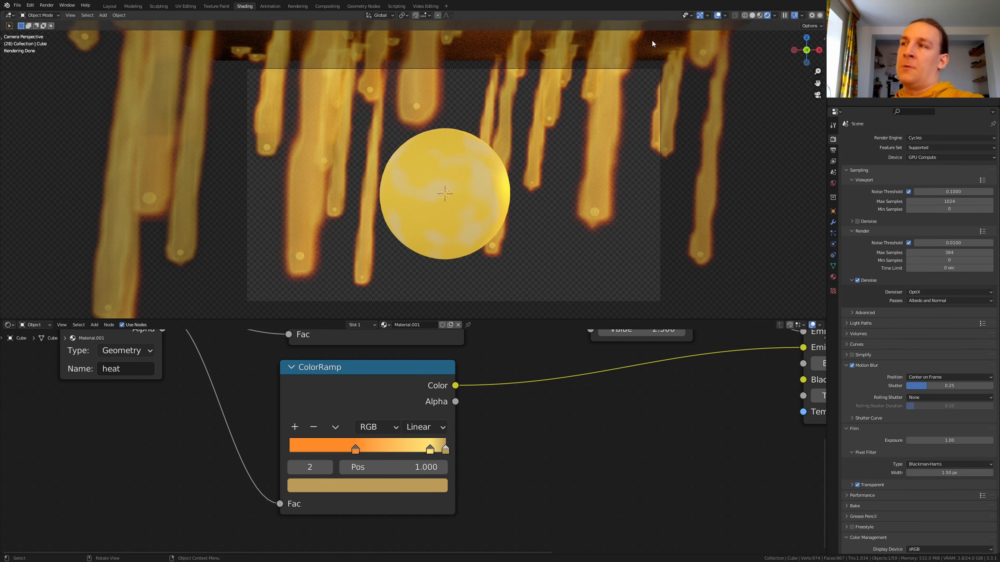
Select the emitter plane above the meteors and turn off Show Emitter in its particle system's render settings.
left_click(653, 48)
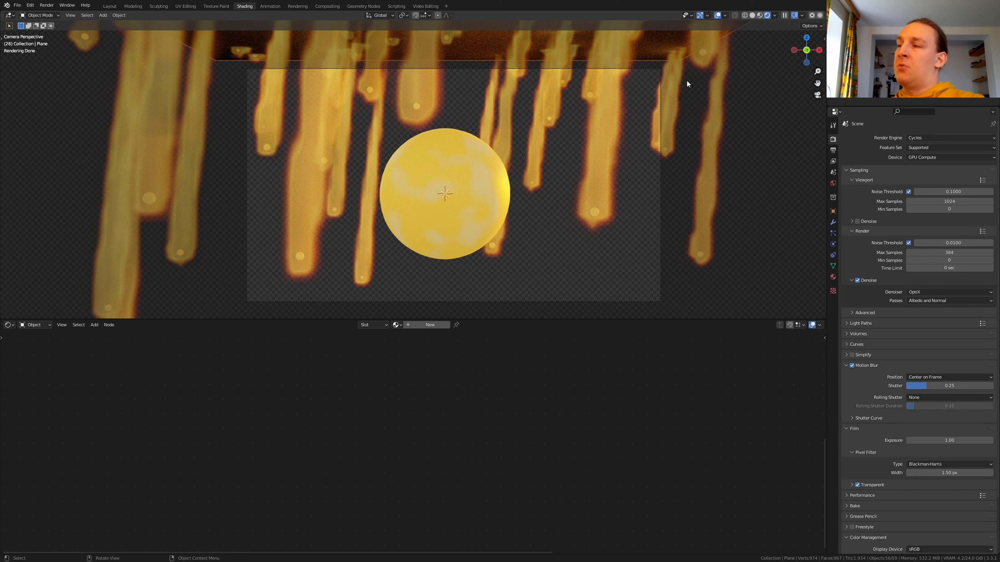
left_click(833, 233)
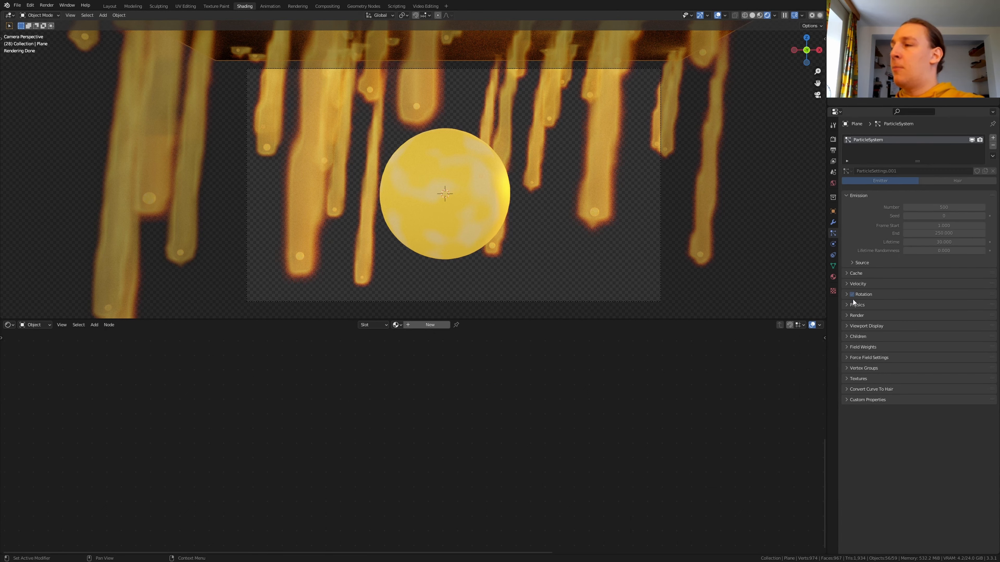
left_click(857, 315)
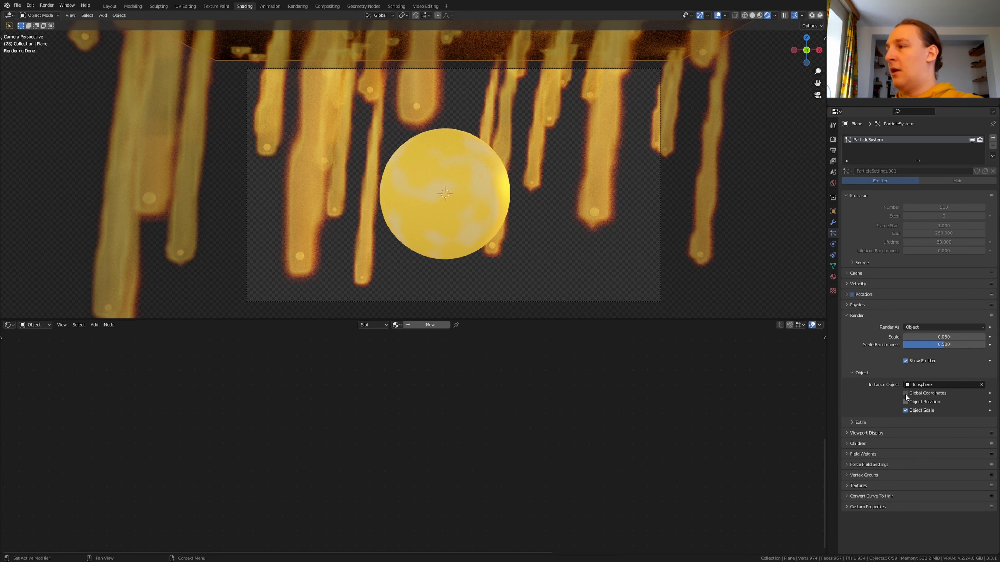
left_click(906, 361)
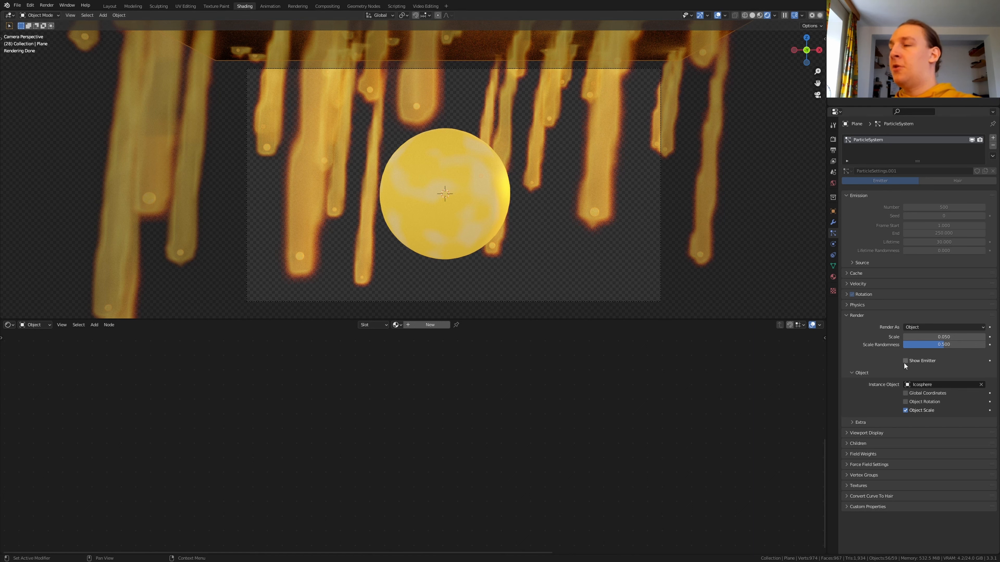
Set the render output file format to JPEG.
left_click(833, 139)
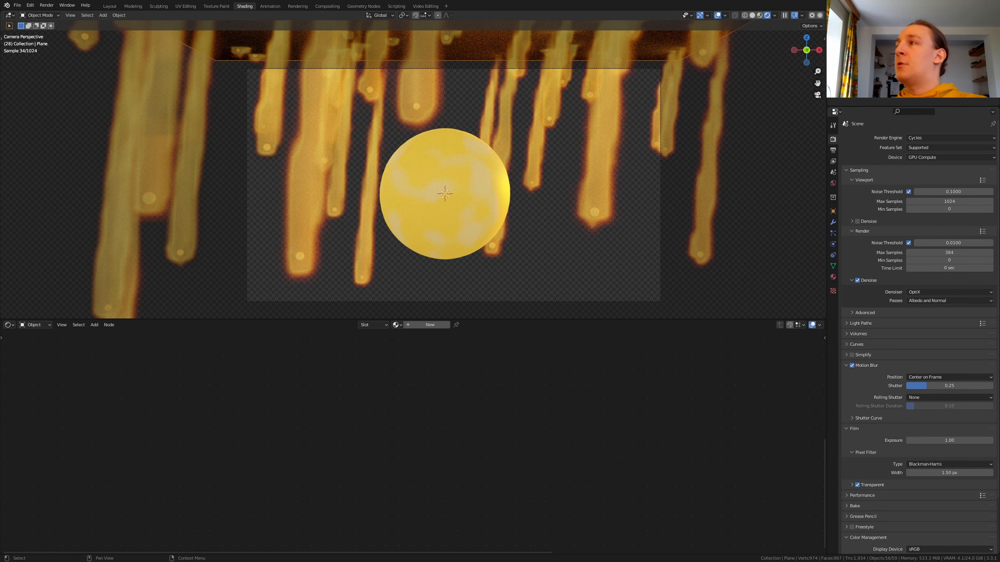
left_click(833, 150)
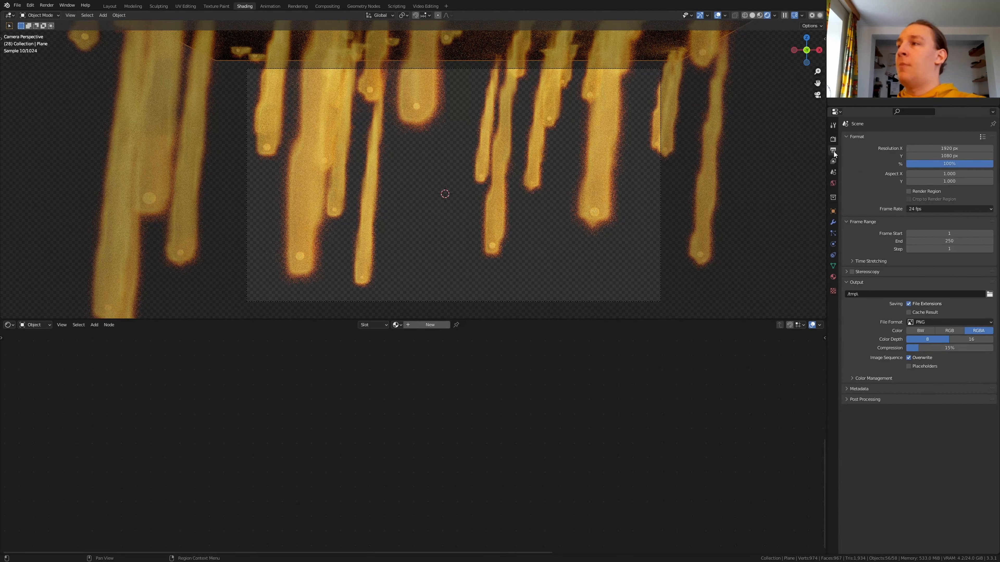
left_click(923, 321)
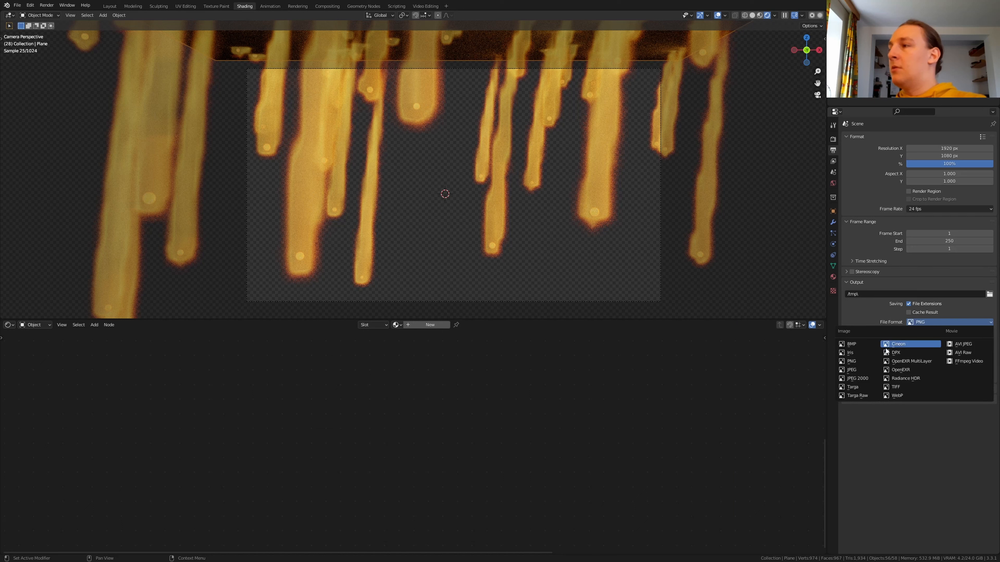
left_click(866, 370)
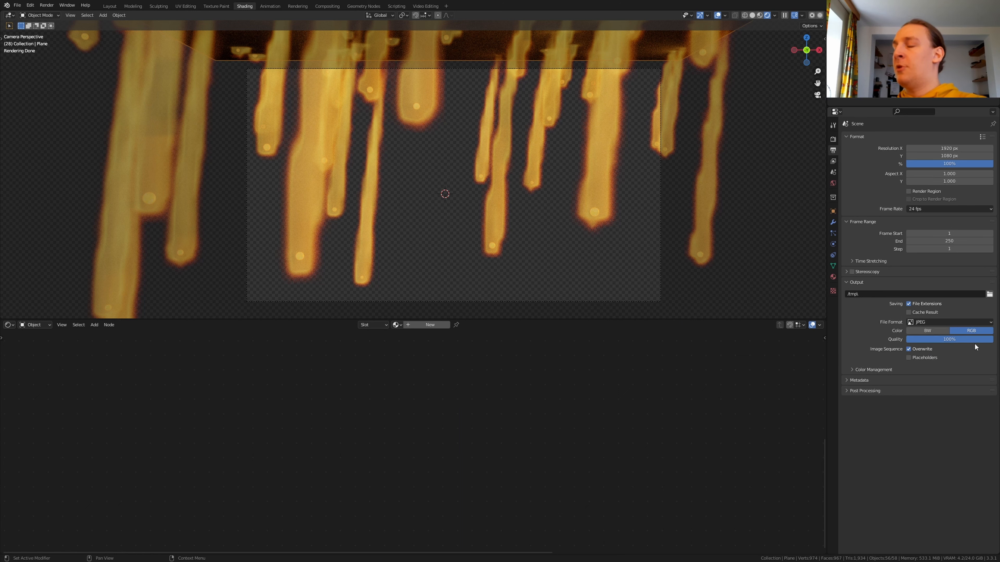
Set the render output path to the Fire_Rain\Renderd_Images folder with the file name prefix Renderd_Imanges_.
left_click(990, 294)
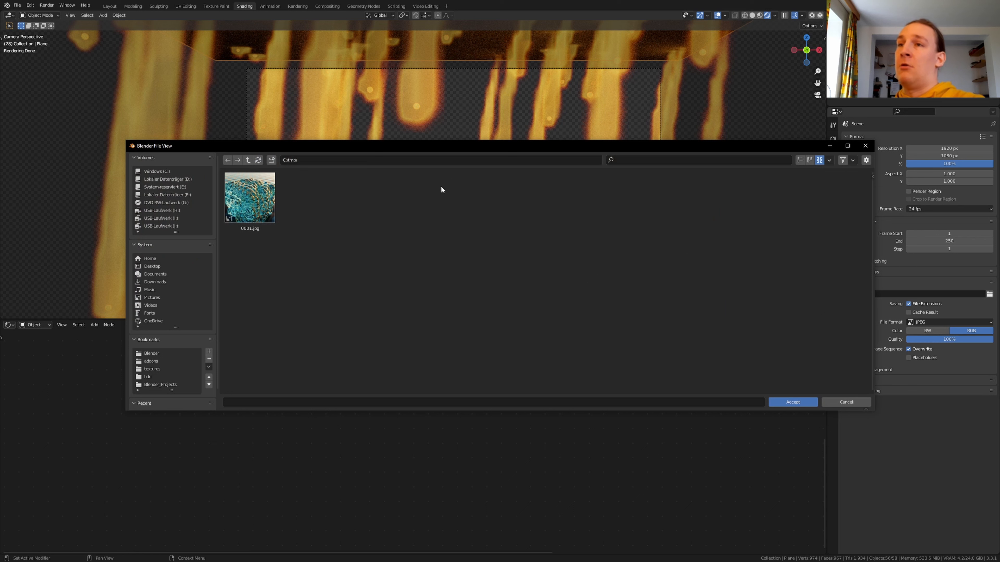
left_click(446, 163)
type("C:\\Users\\erikh\\Videos\\Fire_Rain\\Renderd_Images")
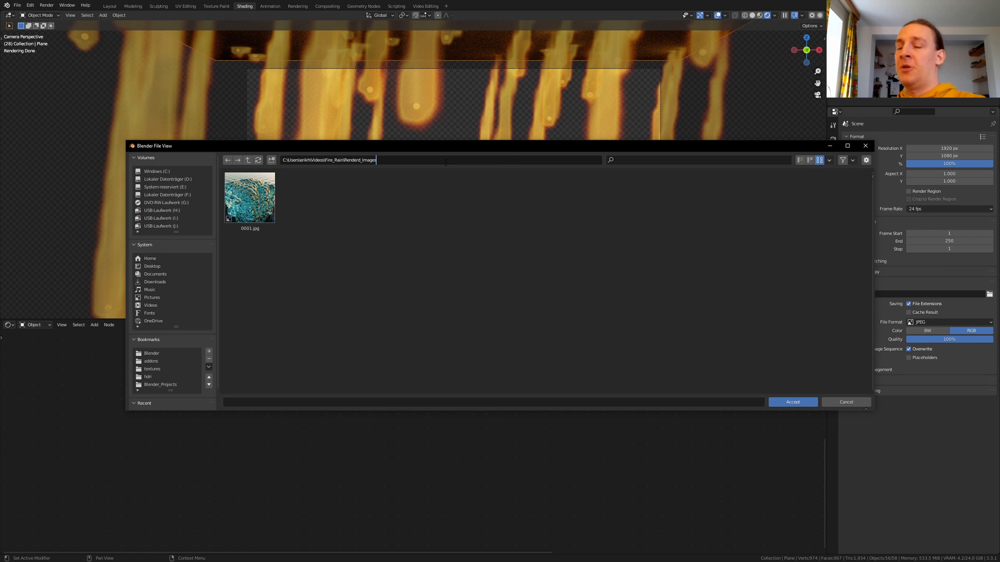
key("Return")
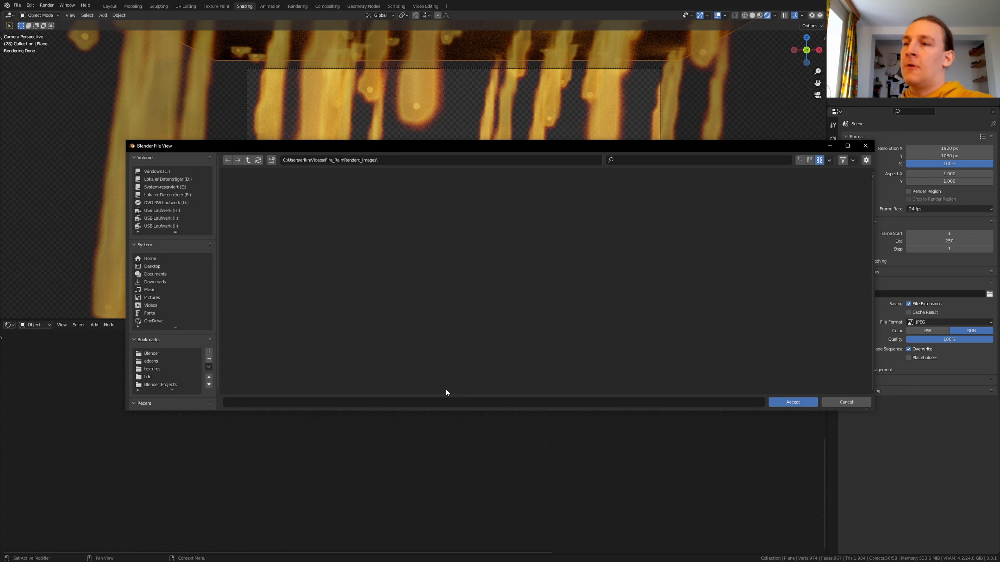
type("Rend")
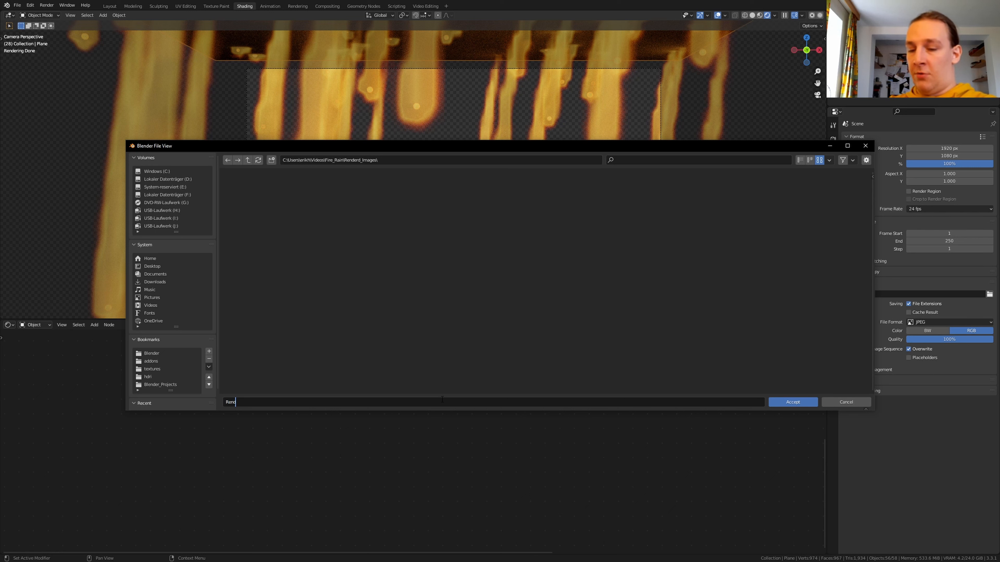
type("erd_Im")
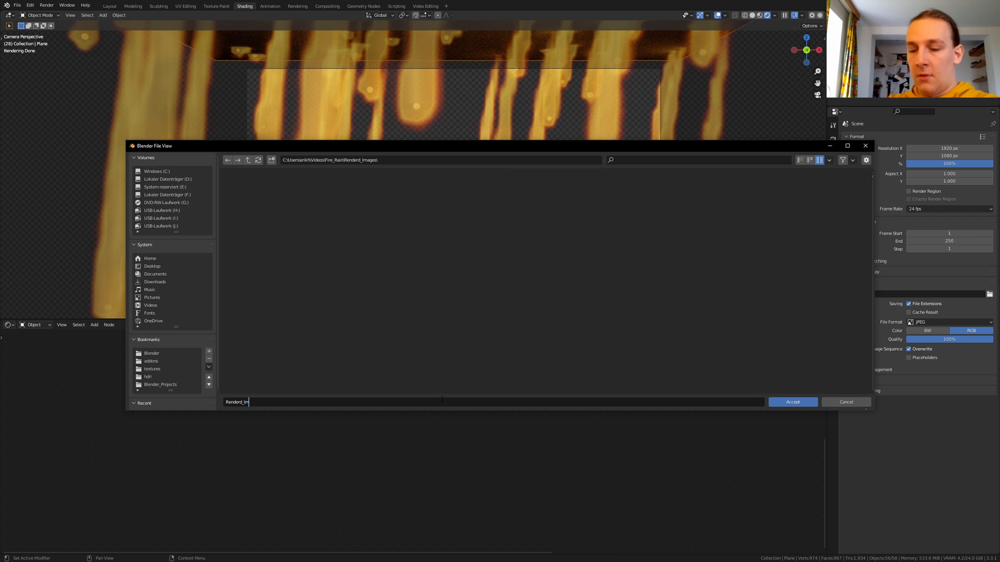
type("anges_")
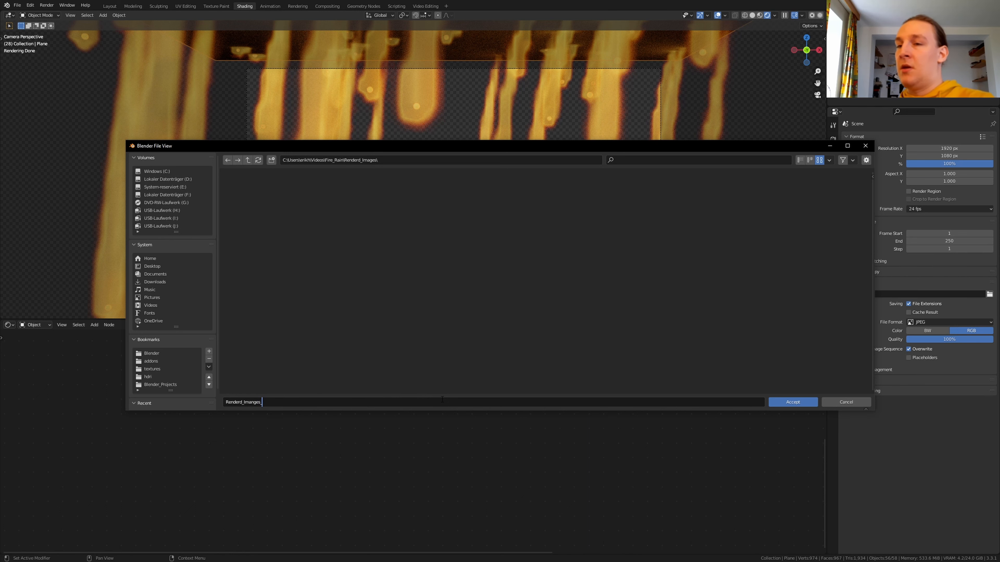
left_click(787, 402)
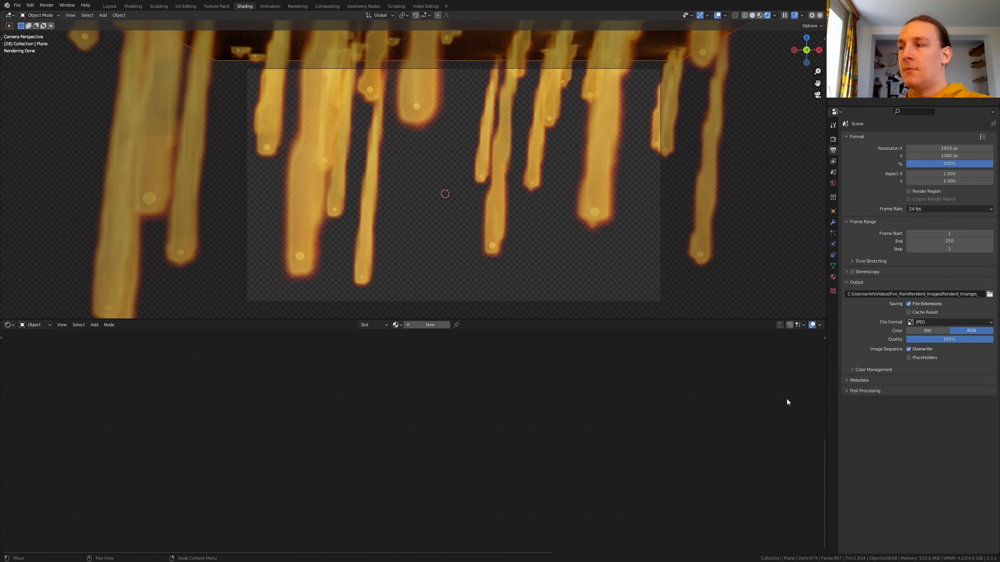
Return the viewport to solid shading, then save the project and render the full animation from the Compositing workspace.
left_click(752, 16)
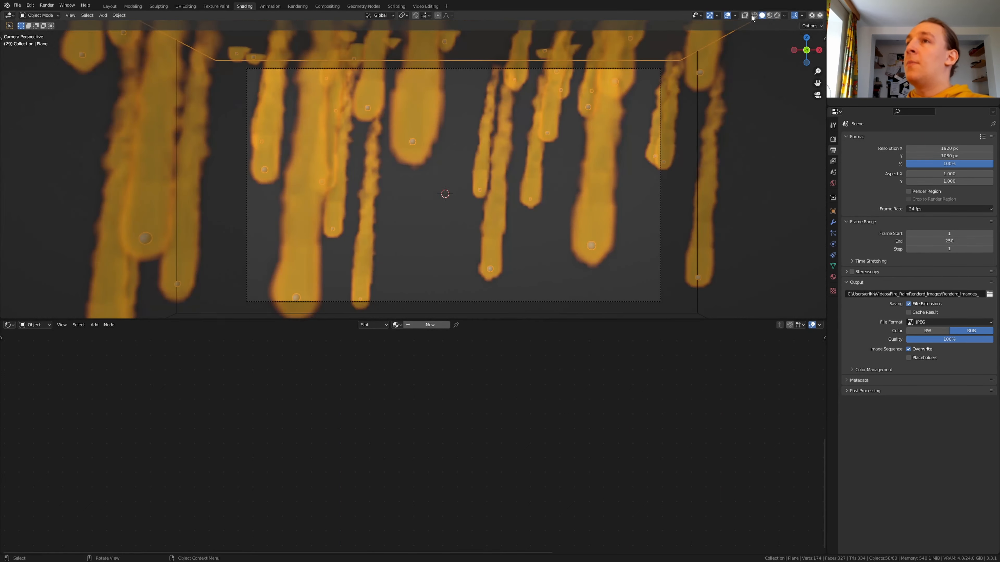
left_click(331, 7)
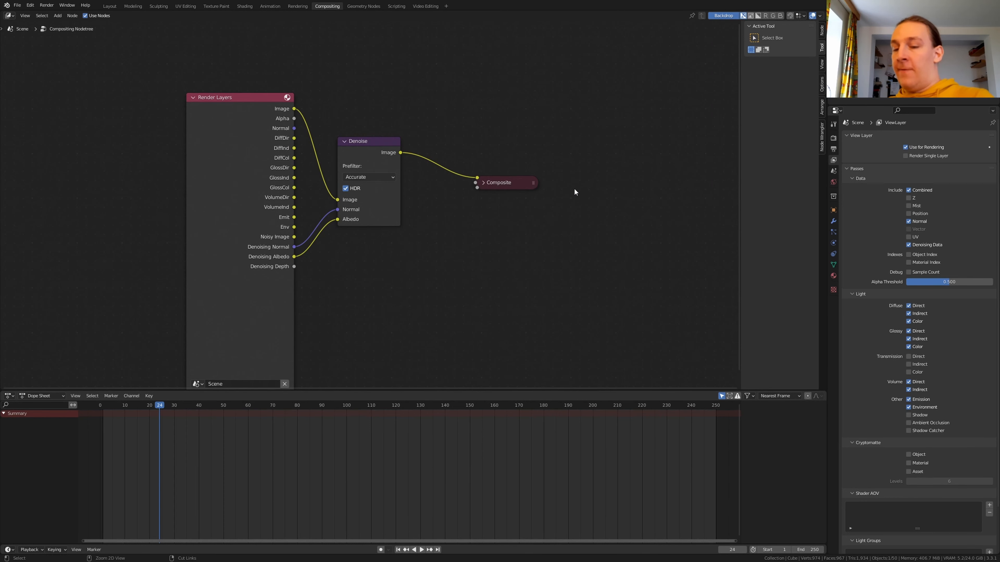
key("ctrl+s")
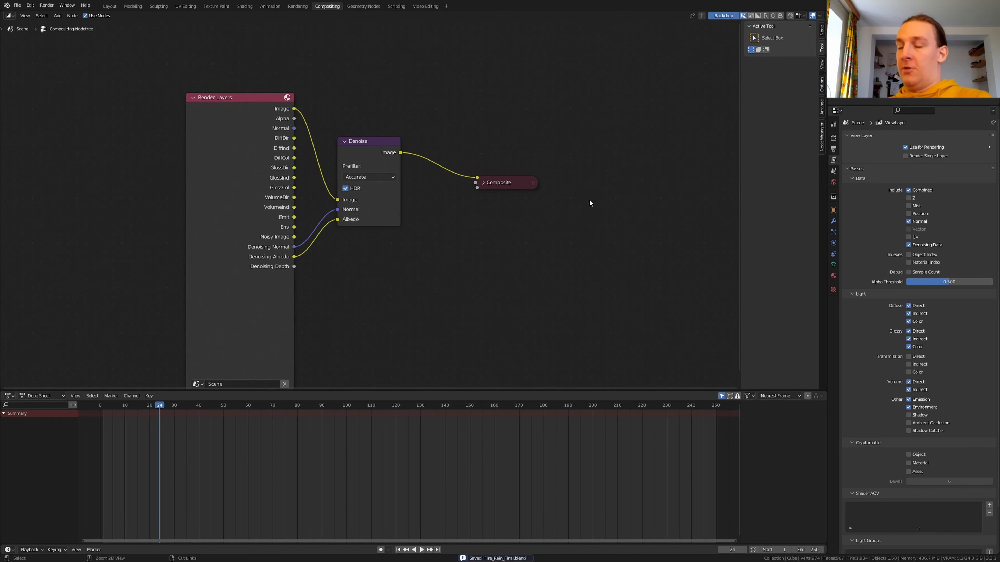
key("ctrl+F12")
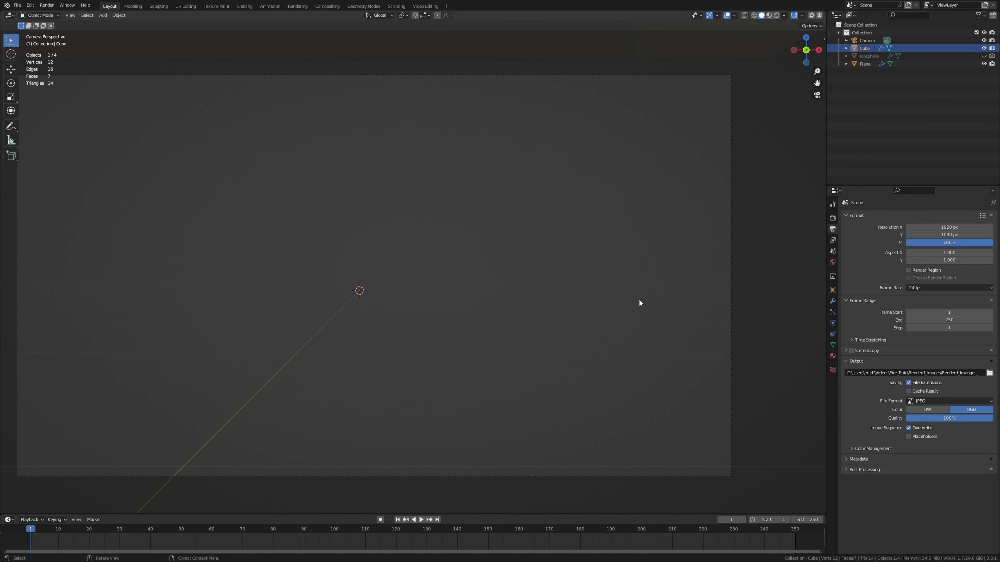
left_click(430, 6)
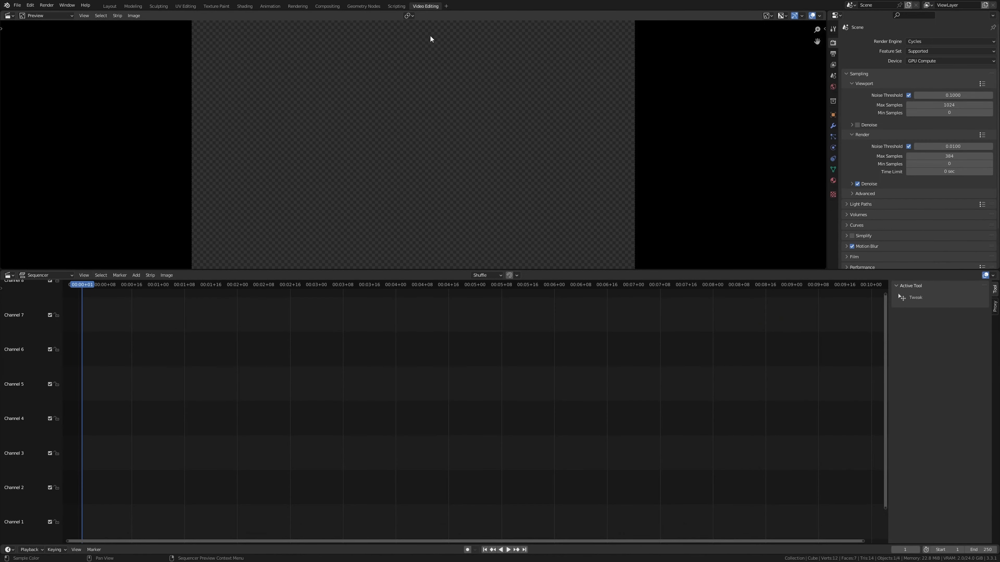
left_click(833, 54)
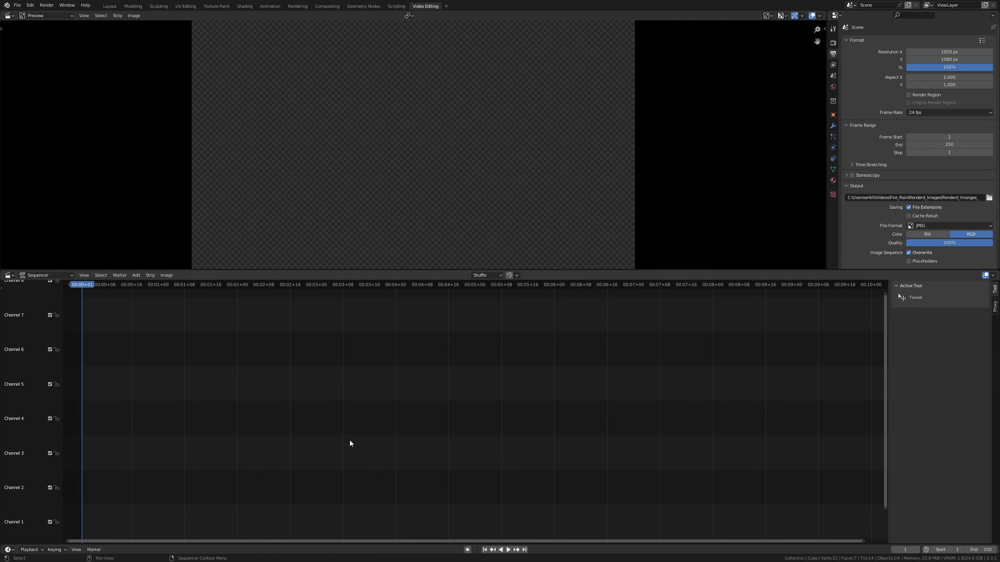
key("shift+a")
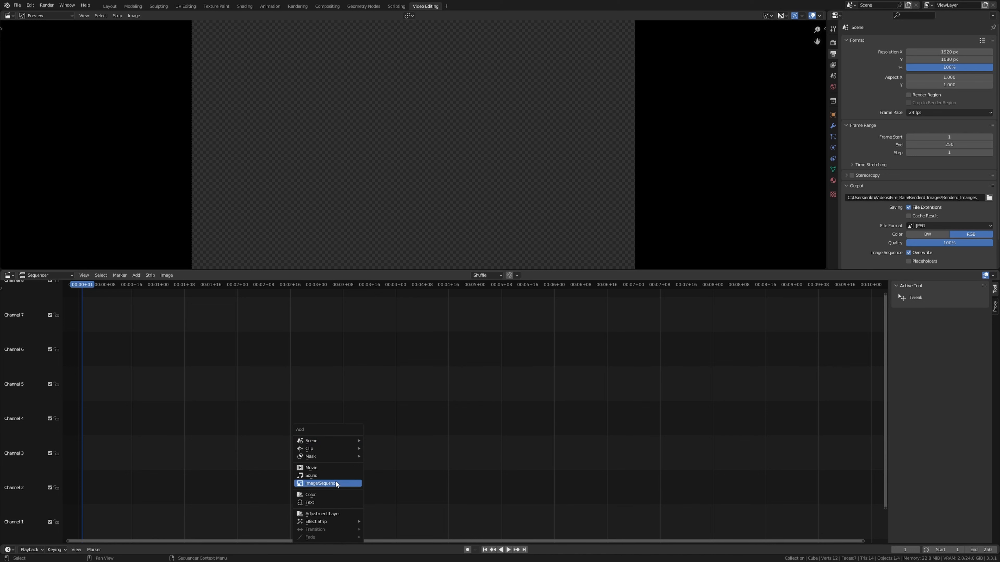
left_click(337, 484)
left_click(389, 161)
key("End")
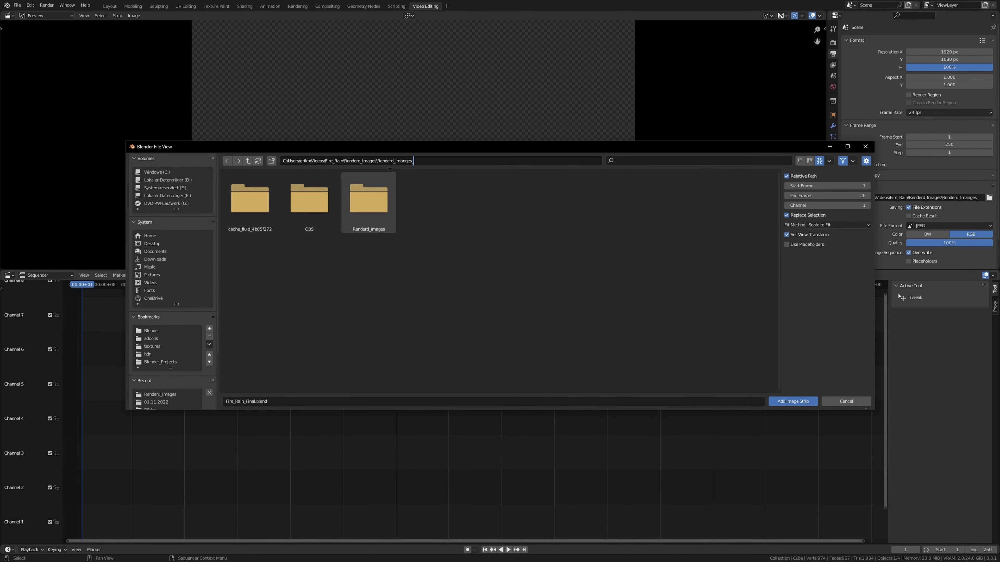
key("BackSpace")
key("BackSpace")
key("BackSpace")
key("BackSpace")
key("BackSpace")
key("BackSpace")
key("BackSpace")
key("BackSpace")
key("BackSpace")
key("BackSpace")
key("BackSpace")
key("BackSpace")
key("BackSpace")
key("BackSpace")
key("BackSpace")
key("BackSpace")
key("Return")
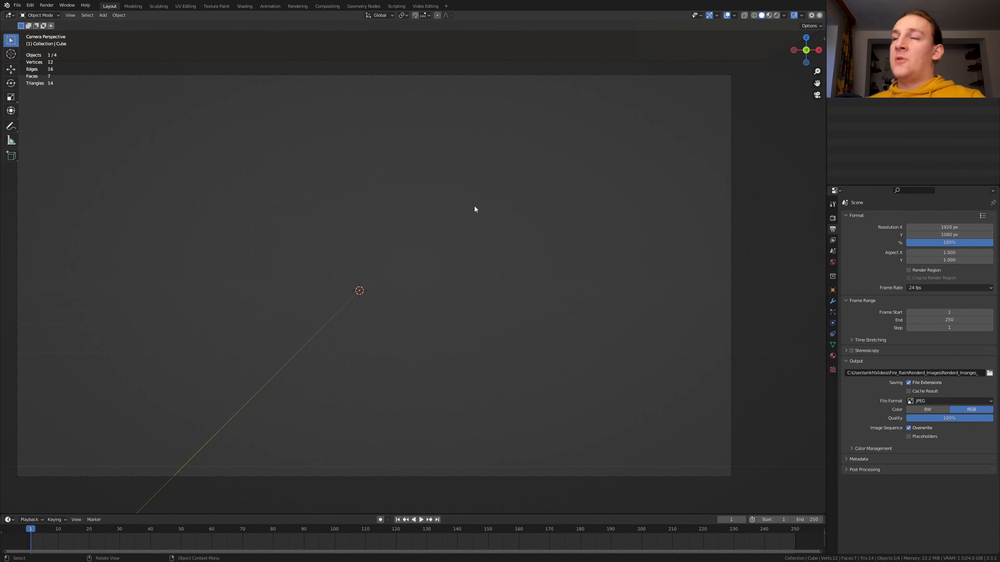
In the Video Editing workspace, start adding an image sequence and browse to the Fire_Rain\Renderd_Images folder.
left_click(425, 6)
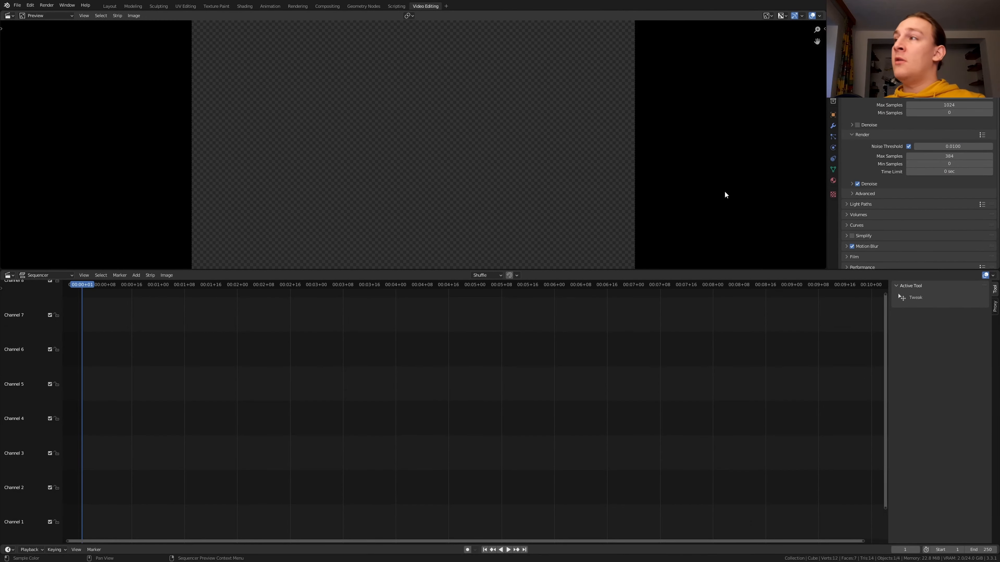
left_click(833, 55)
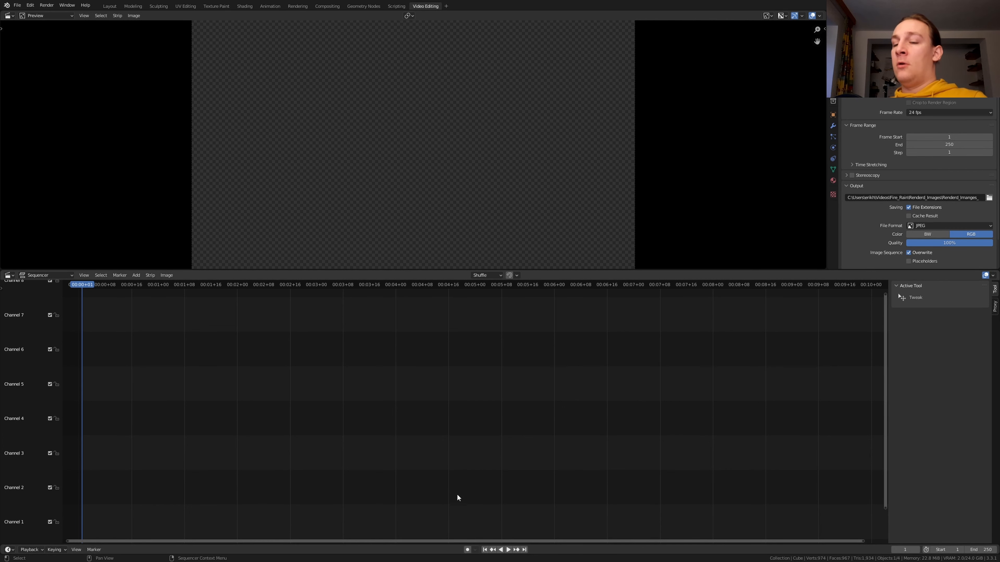
key("shift+a")
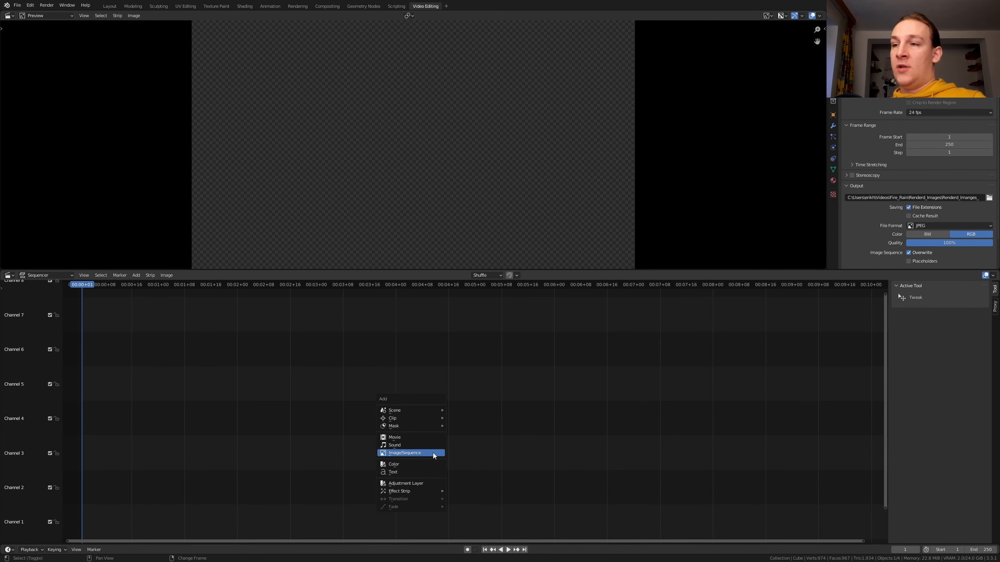
left_click(435, 454)
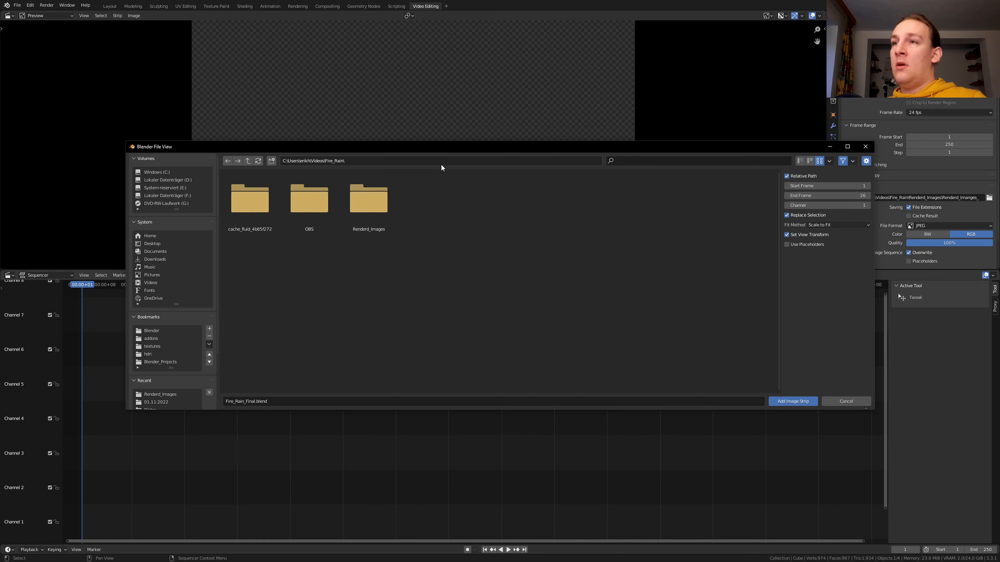
left_click(445, 160)
type("C:\\Users\\erikh\\Videos\\Fire_Rain\\Renderd_Images\\Renderd_Images_")
left_click_drag(413, 160, 378, 162)
key("BackSpace")
key("Return")
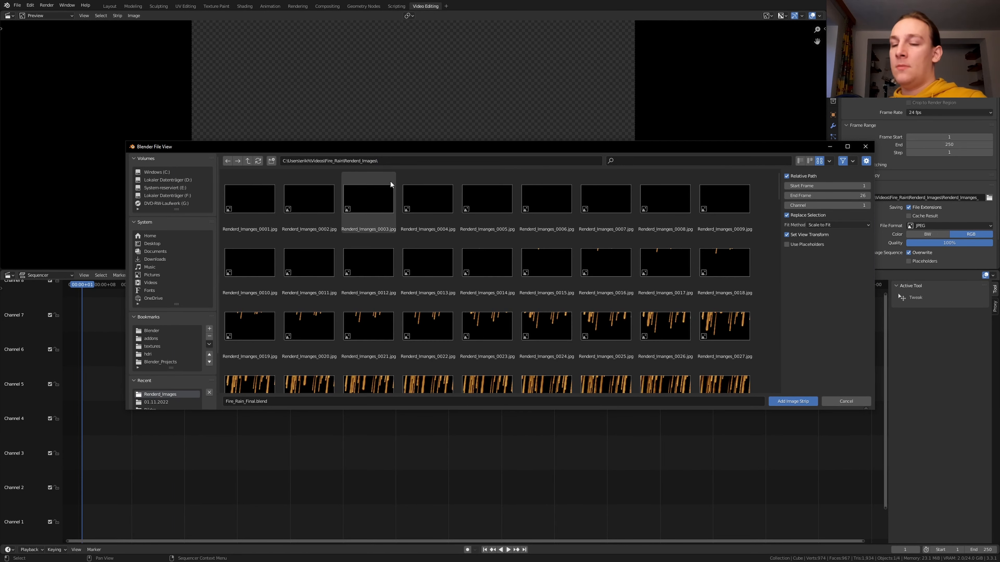
Sort the rendered JPEG frames and add all of them as one image strip on channel 1, starting at frame 1.
right_click(768, 298)
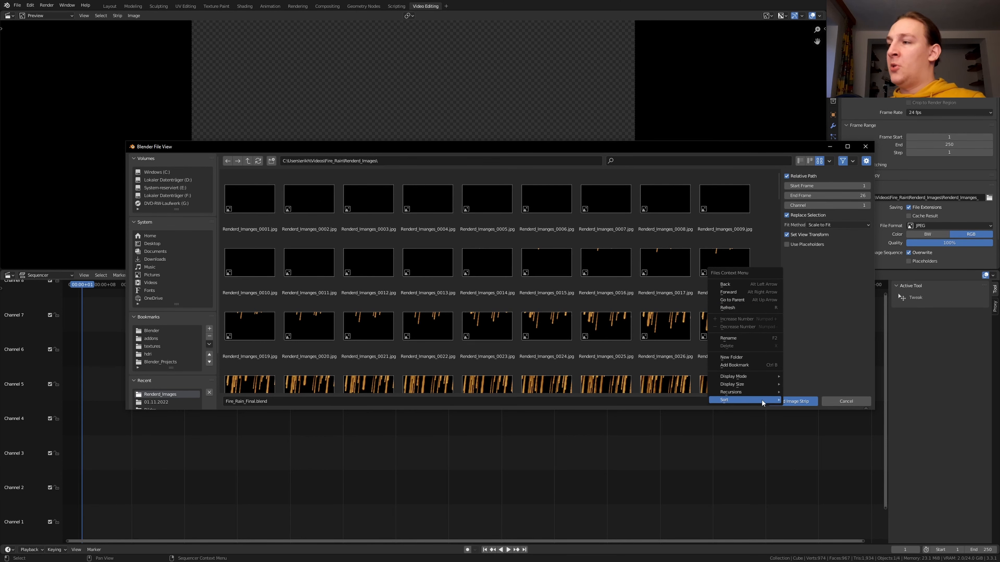
mouse_move(770, 400)
left_click(802, 376)
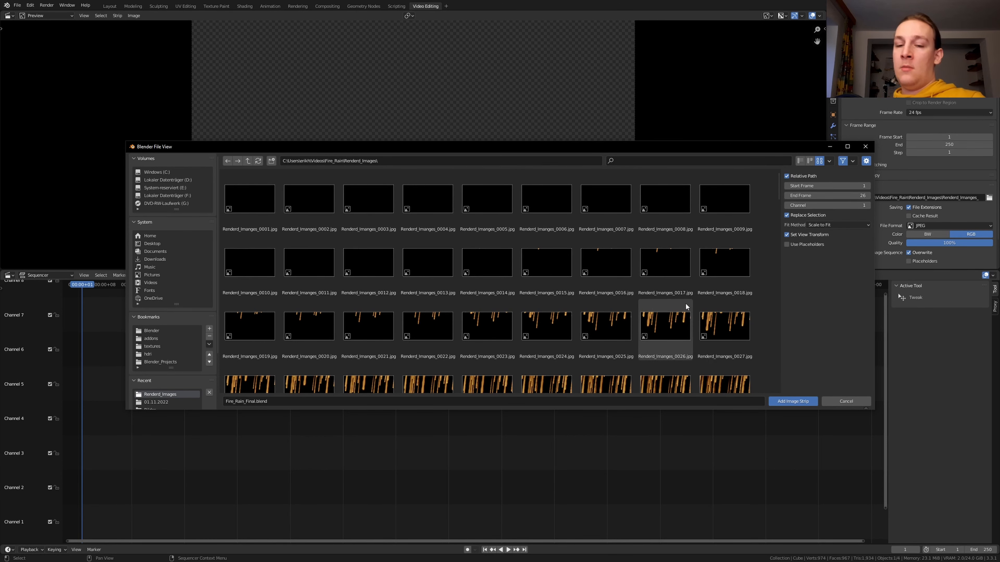
key("a")
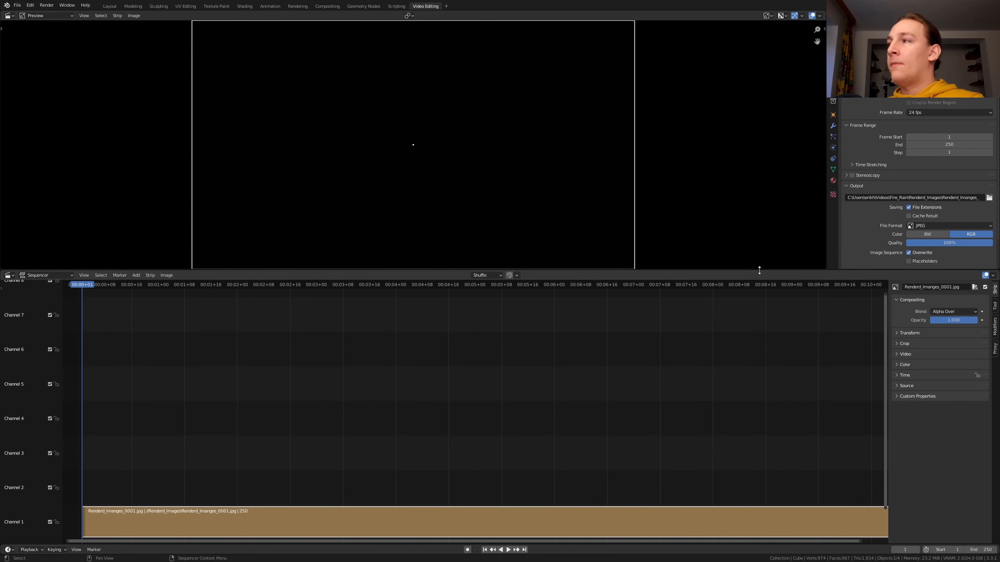
Open the file format choices in the render output settings.
scroll(869, 212, "down", 2)
left_click(933, 195)
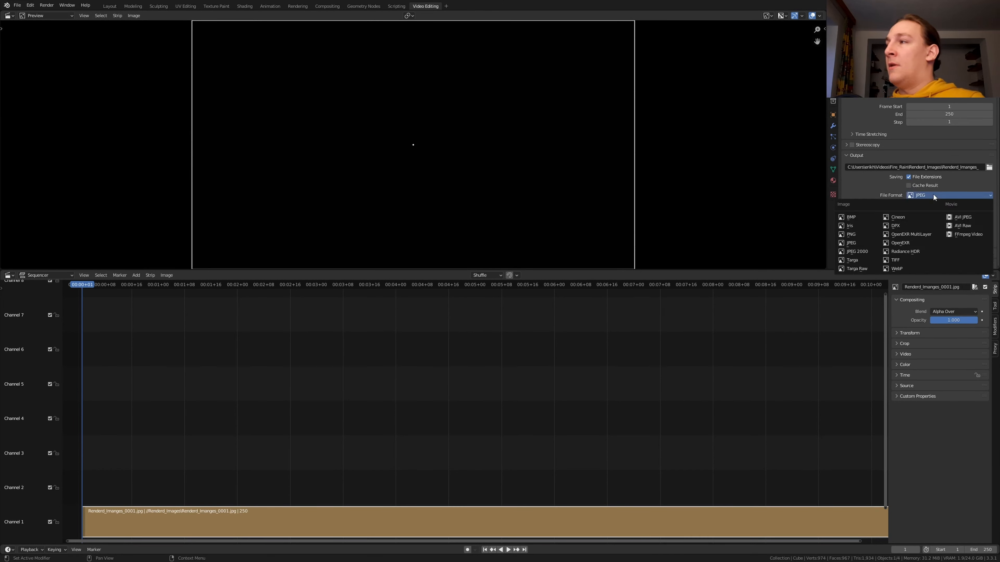